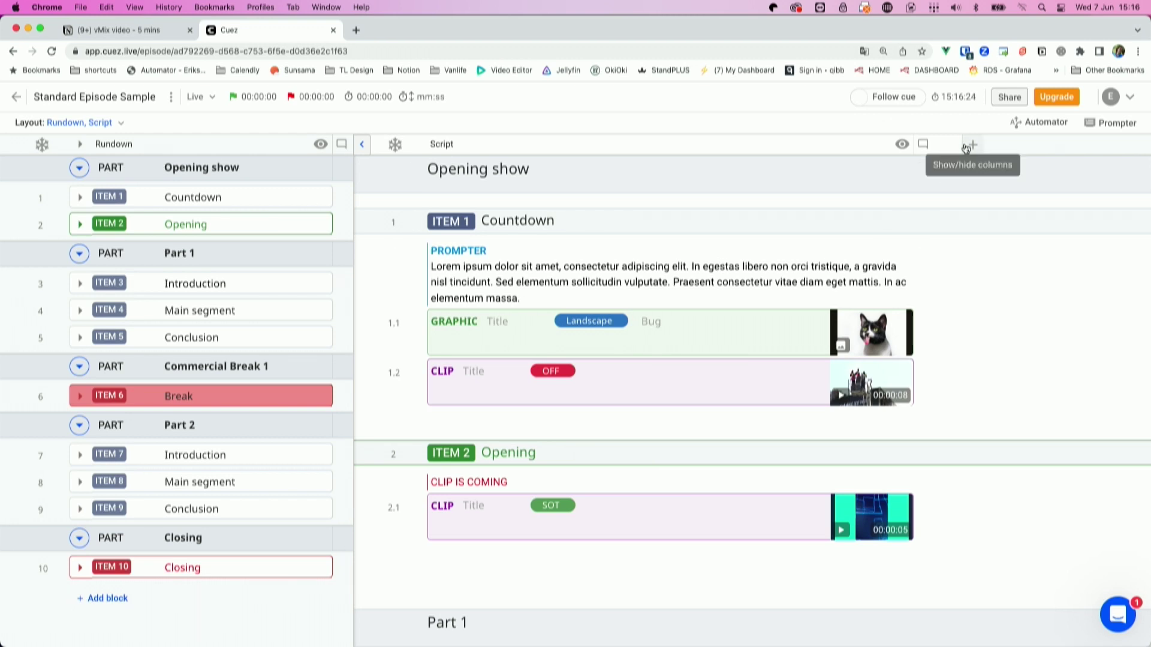
- Open the TinkerList Automator download page from the episode's Automators dialog
left_click(1031, 122)
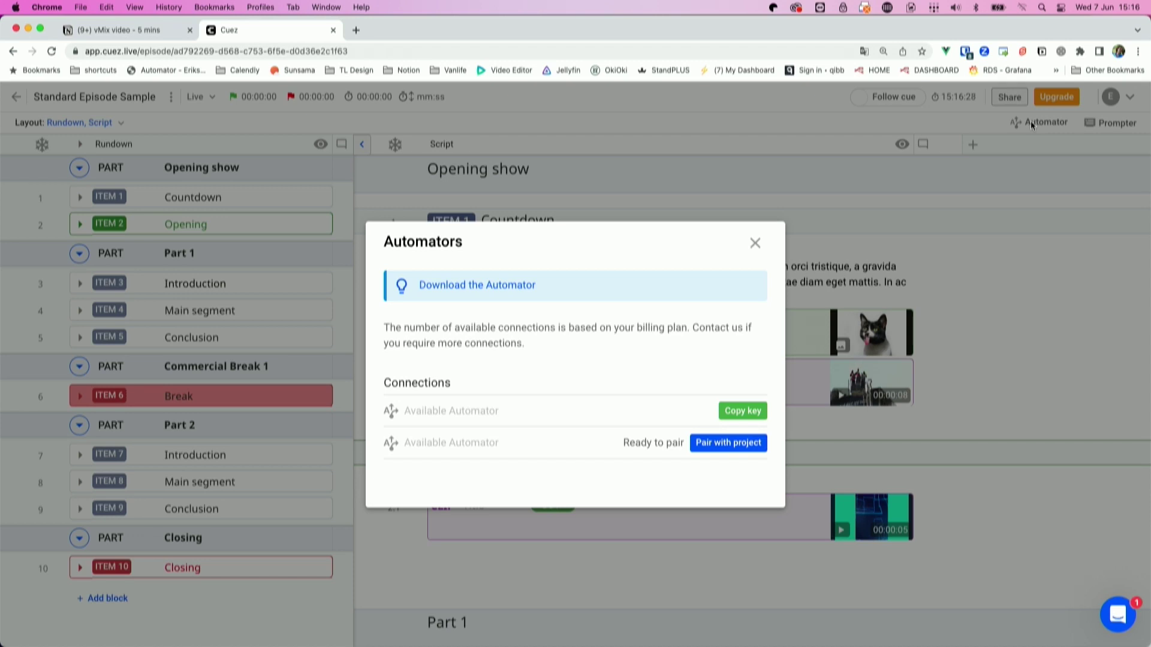
left_click(523, 286)
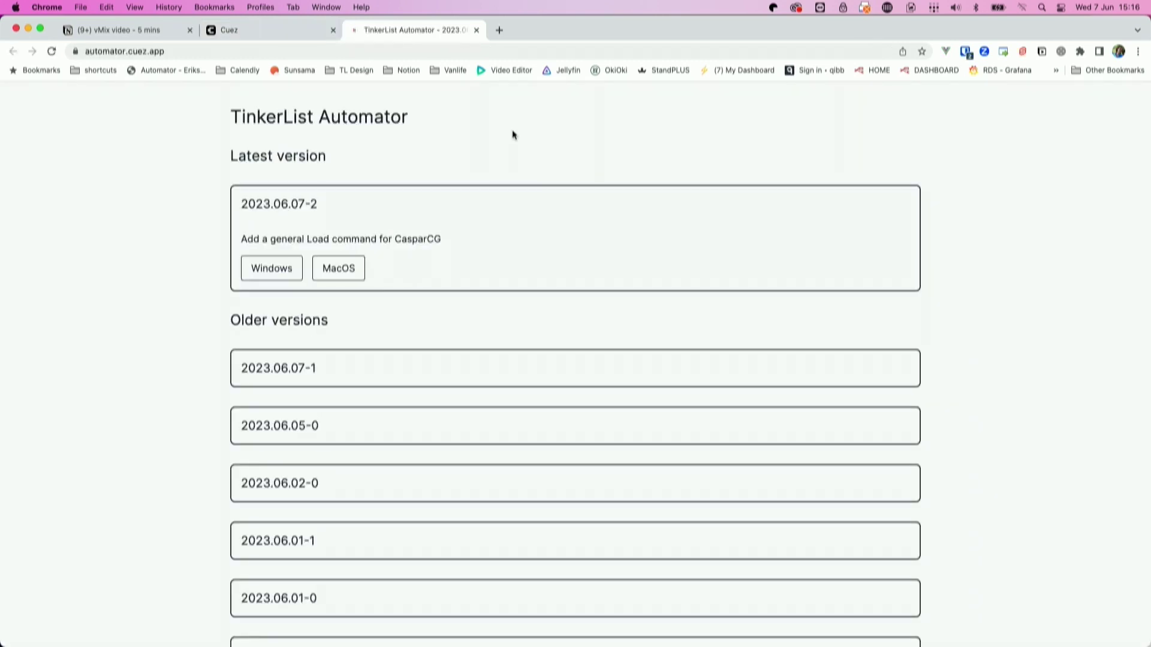
- Load the copied automator.cuez.app page in Chrome on the vMix PC and download the Windows build
left_click(471, 51)
key("ctrl+c")
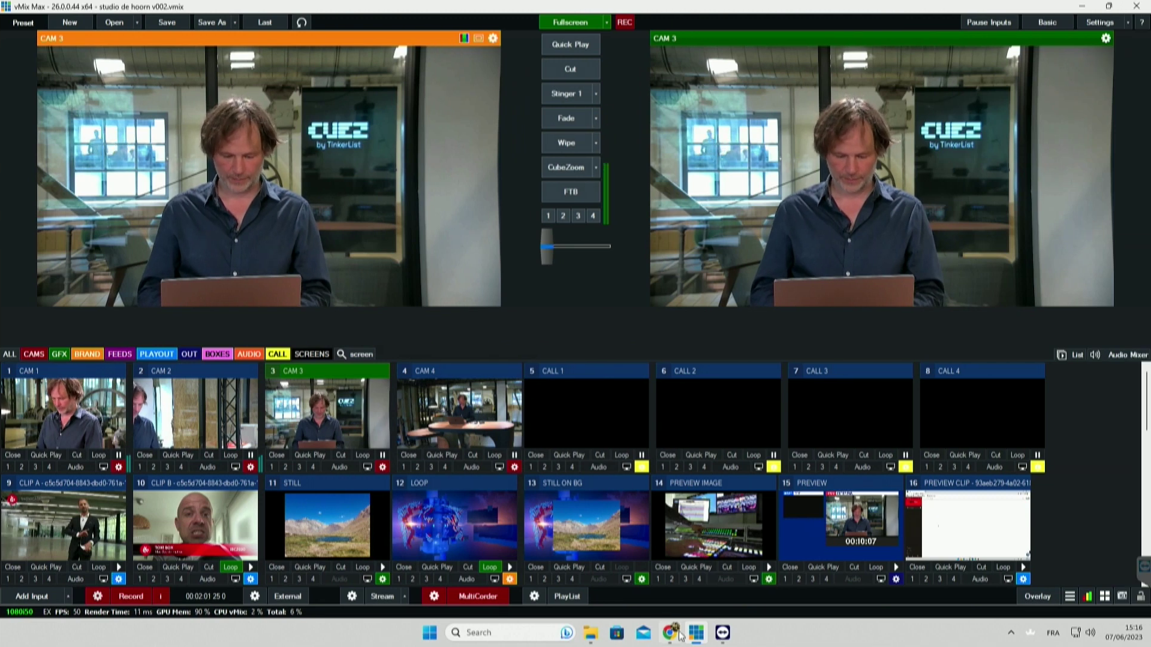
left_click(670, 560)
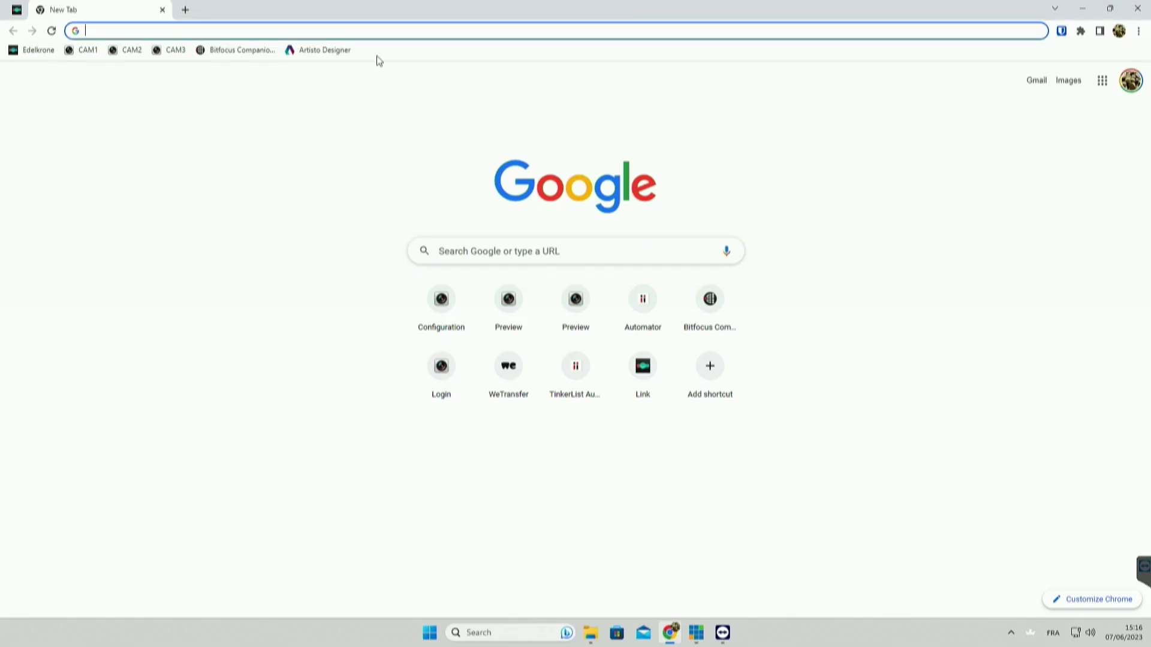
key("ctrl+v")
key("Return")
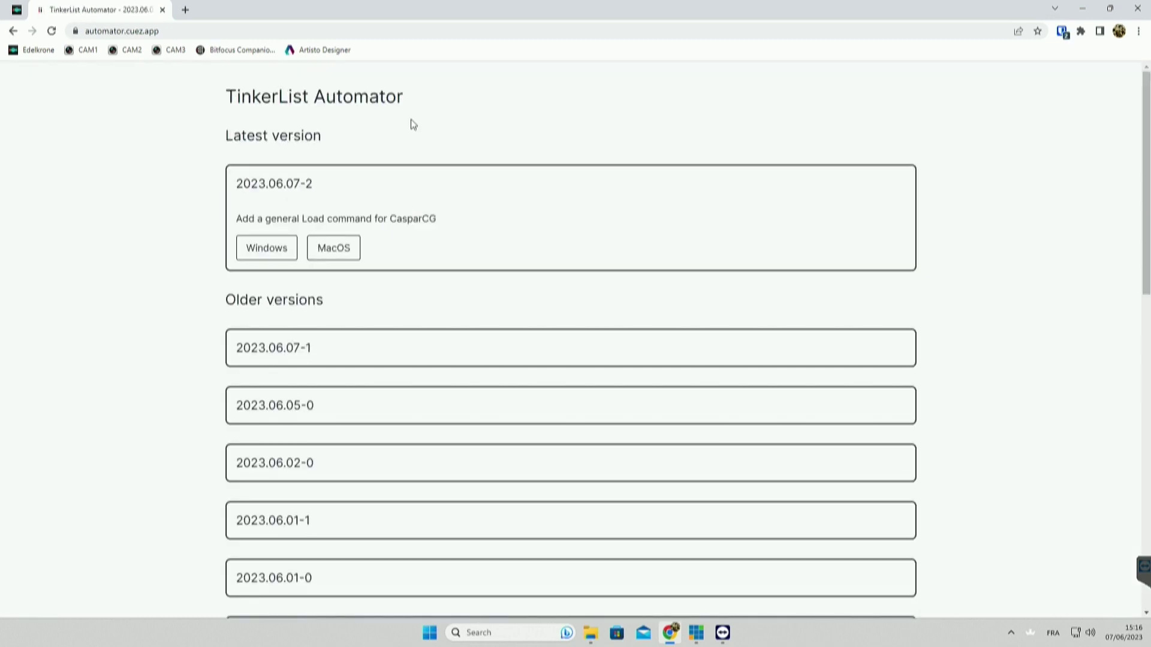
left_click(270, 249)
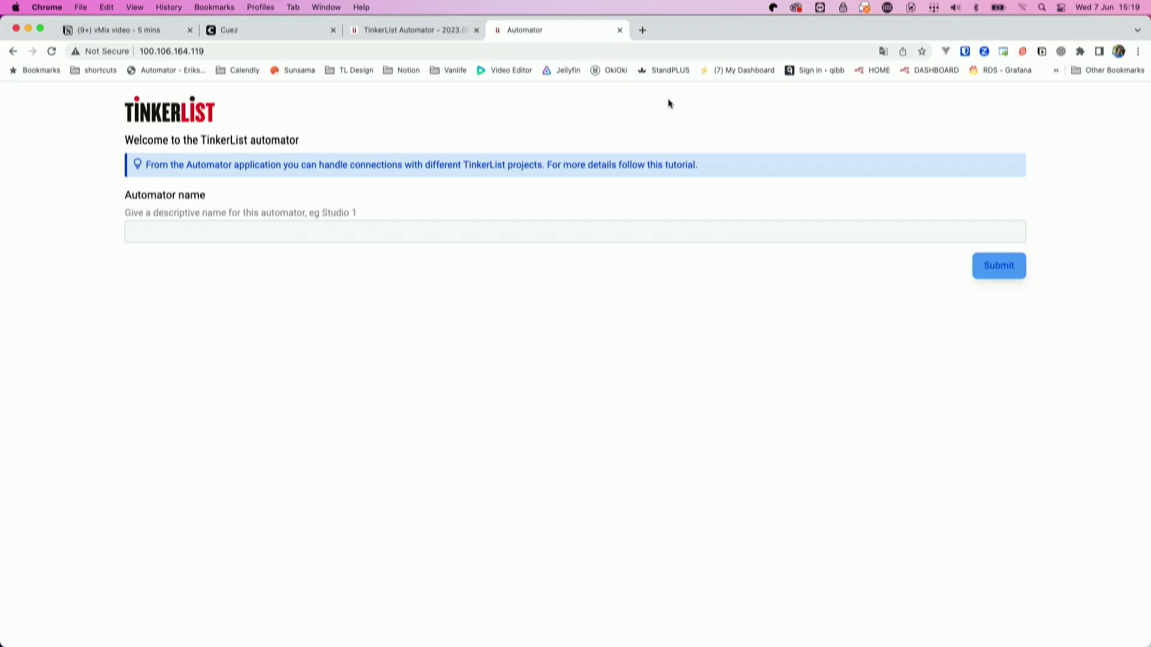
- Name the automator 'Studio 1' and submit it
left_click(265, 229)
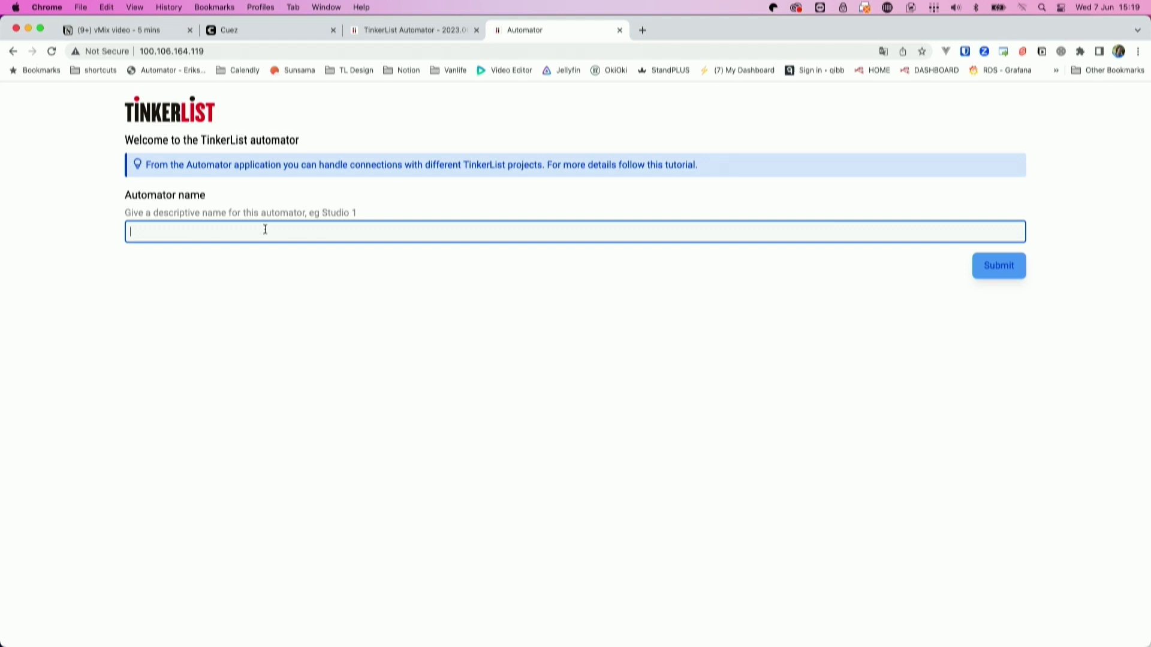
type("S")
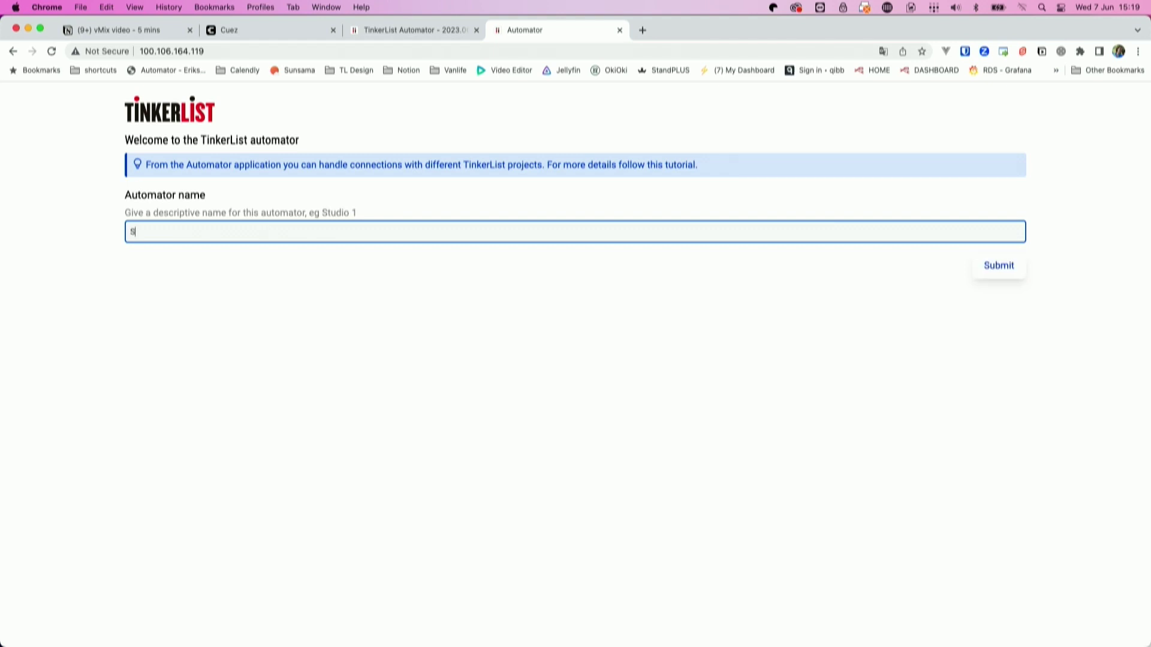
type("tudio 1")
left_click(990, 267)
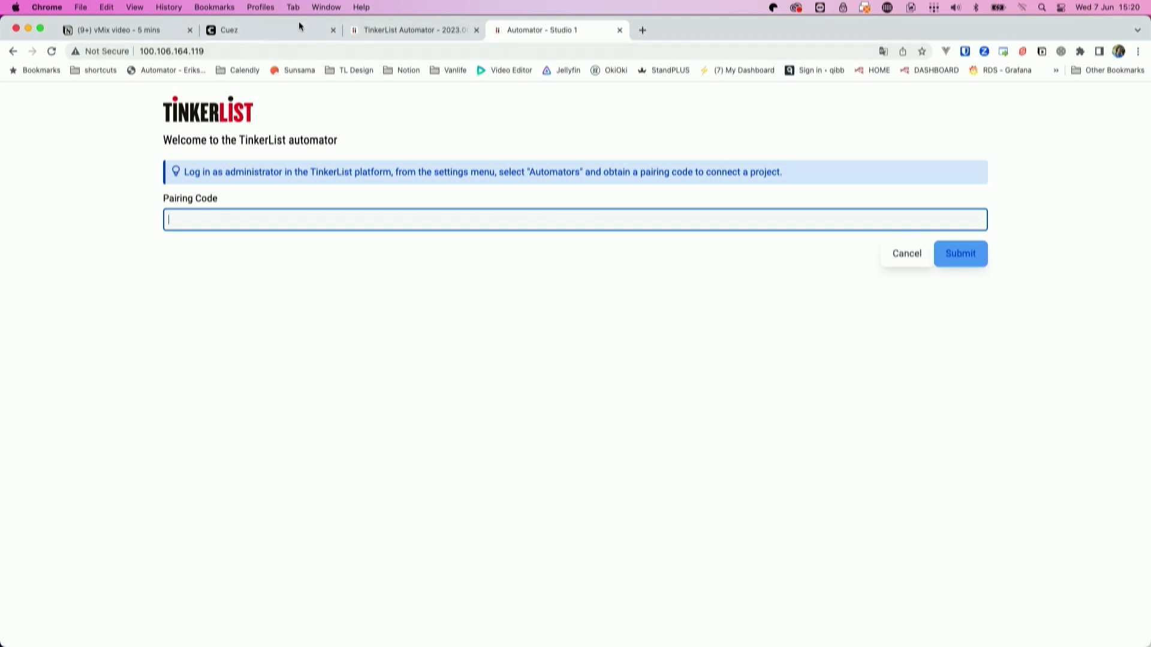
- Paste the Cuez pairing key into Studio 1's Pairing Code field, submit, and confirm it shows Paired
left_click(282, 33)
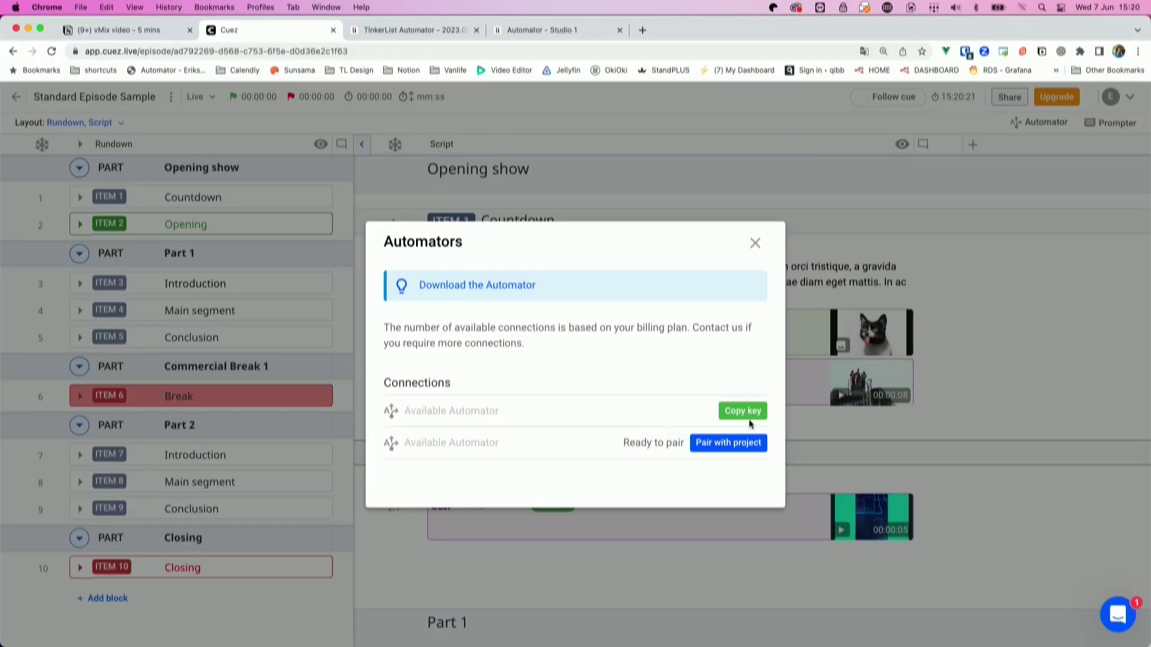
left_click(748, 412)
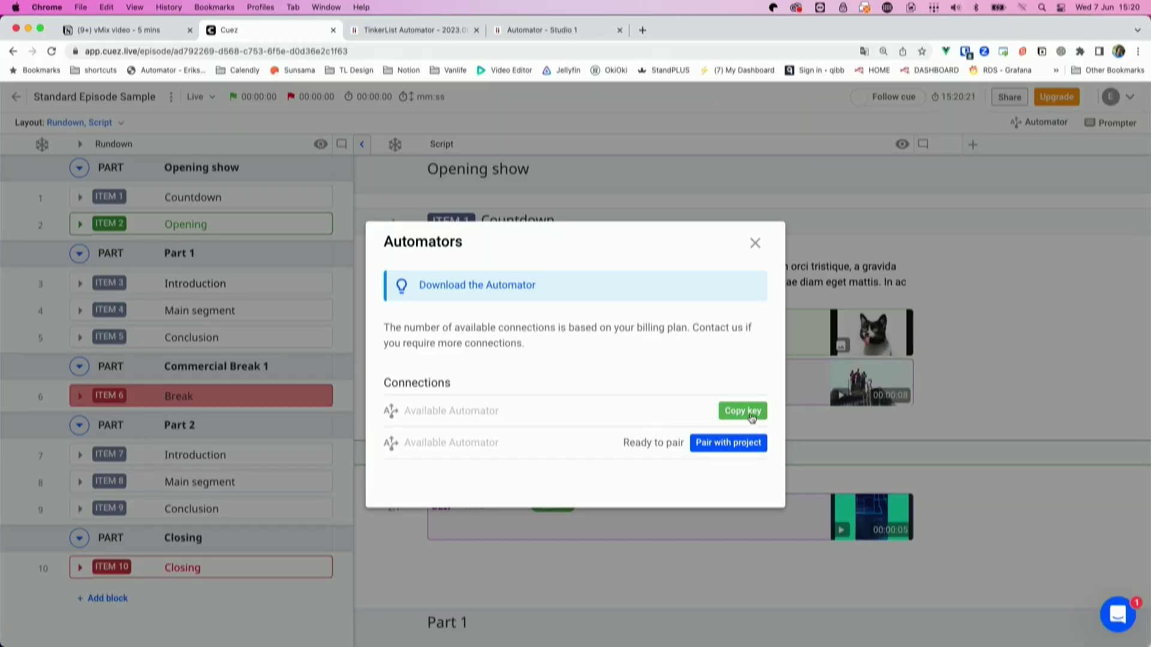
left_click(558, 31)
key("super+v")
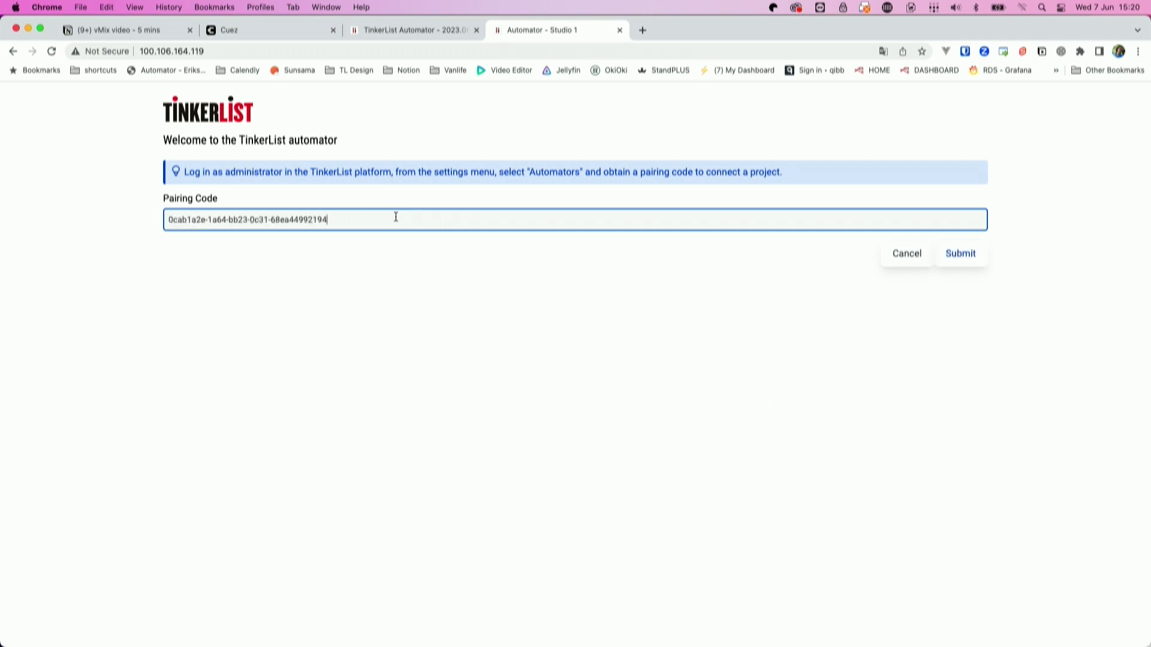
left_click(961, 255)
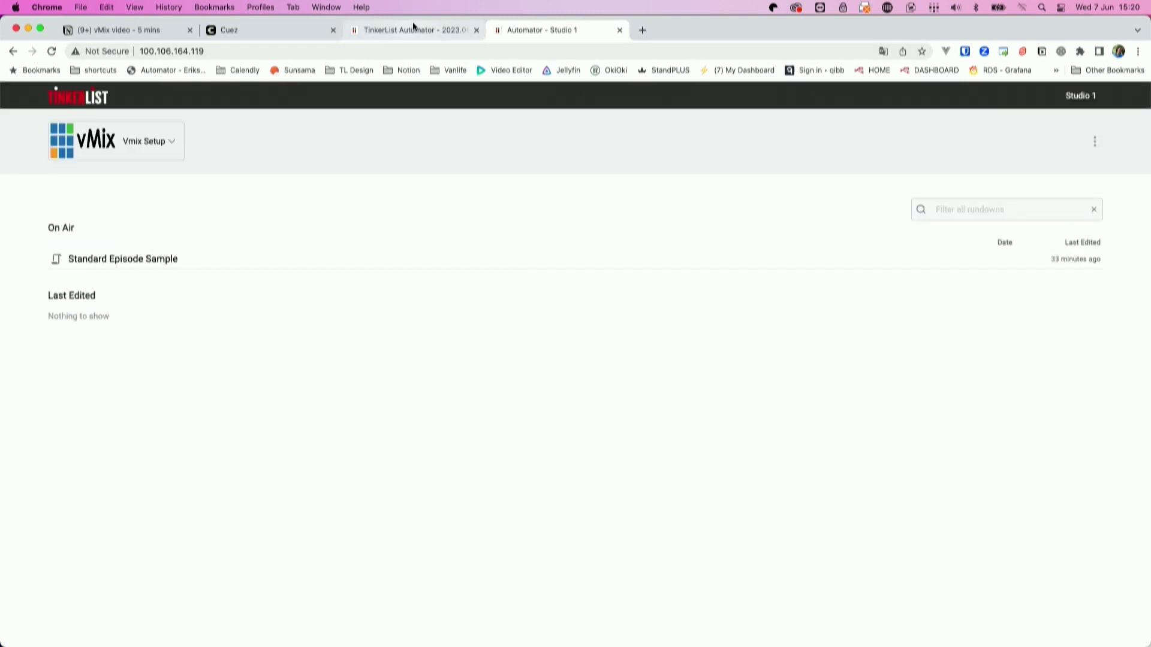
left_click(277, 31)
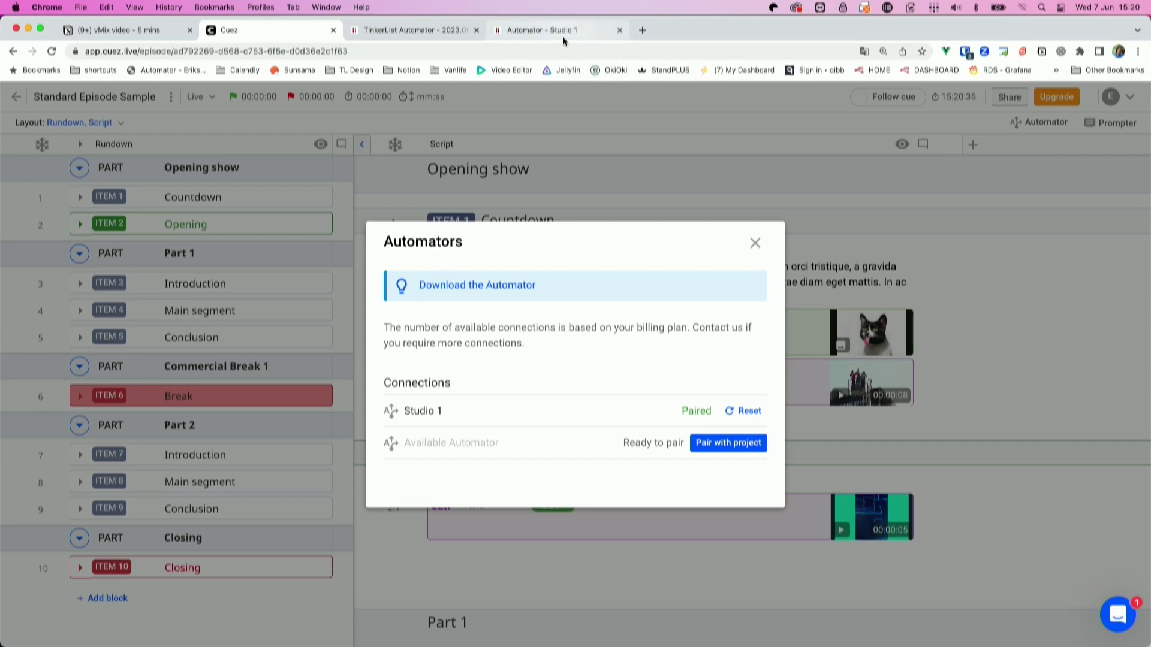
- Show the Standard Episode Sample rundown with its outline, browse items 5, 7 and 1, then open Devices
left_click(546, 30)
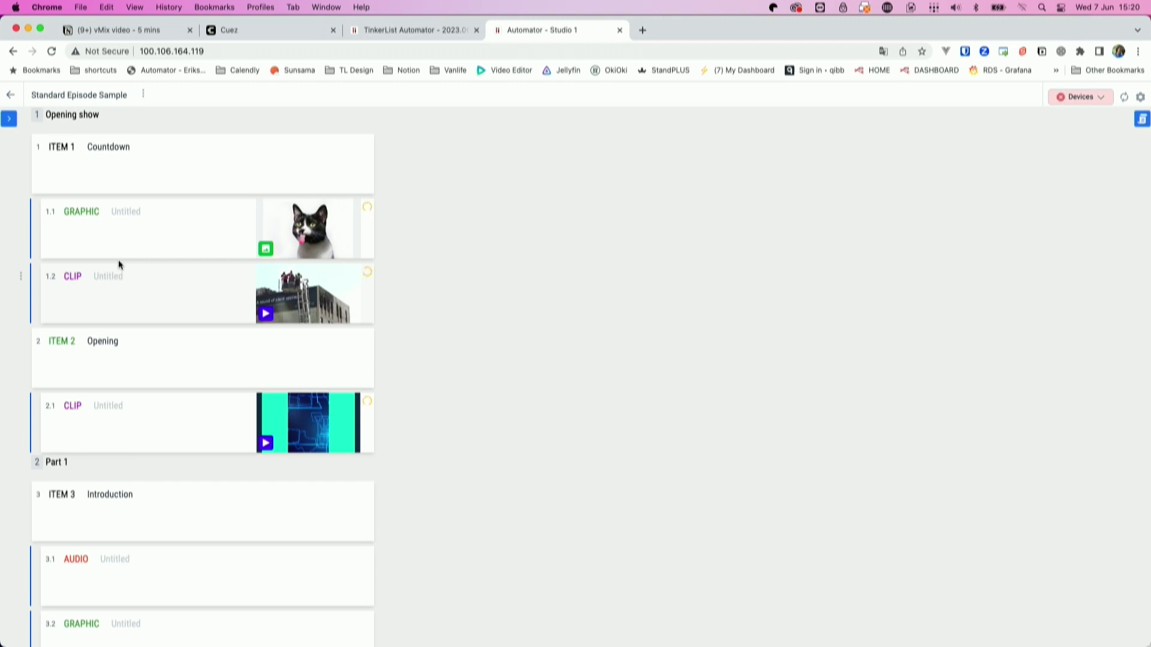
left_click(9, 119)
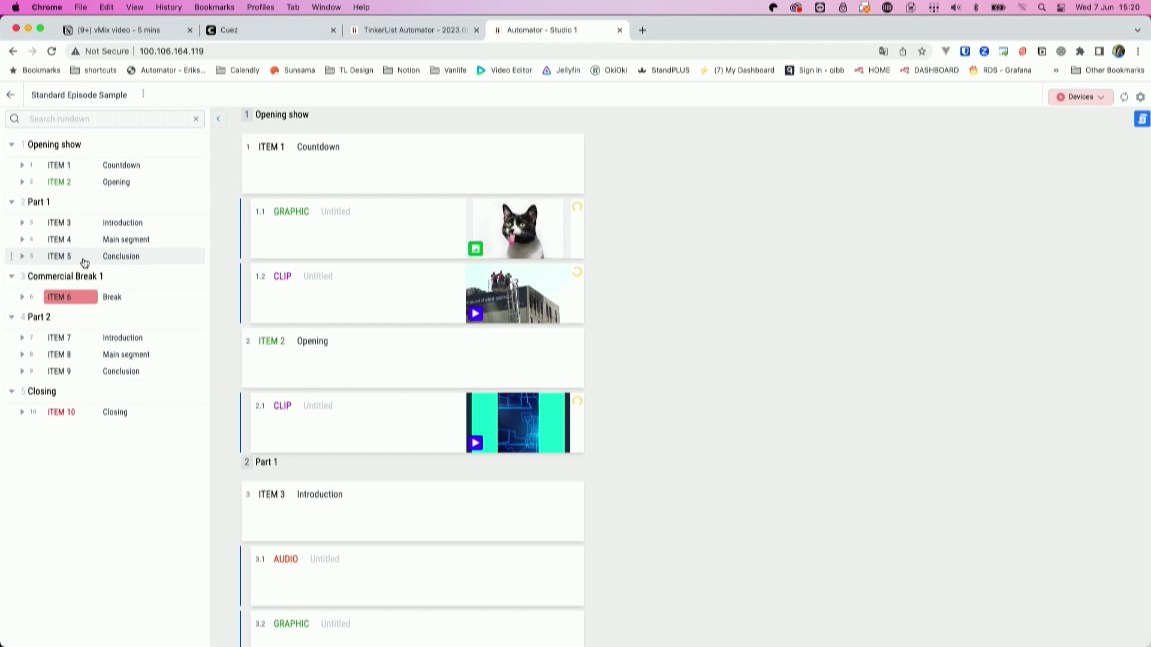
left_click(85, 262)
left_click(80, 336)
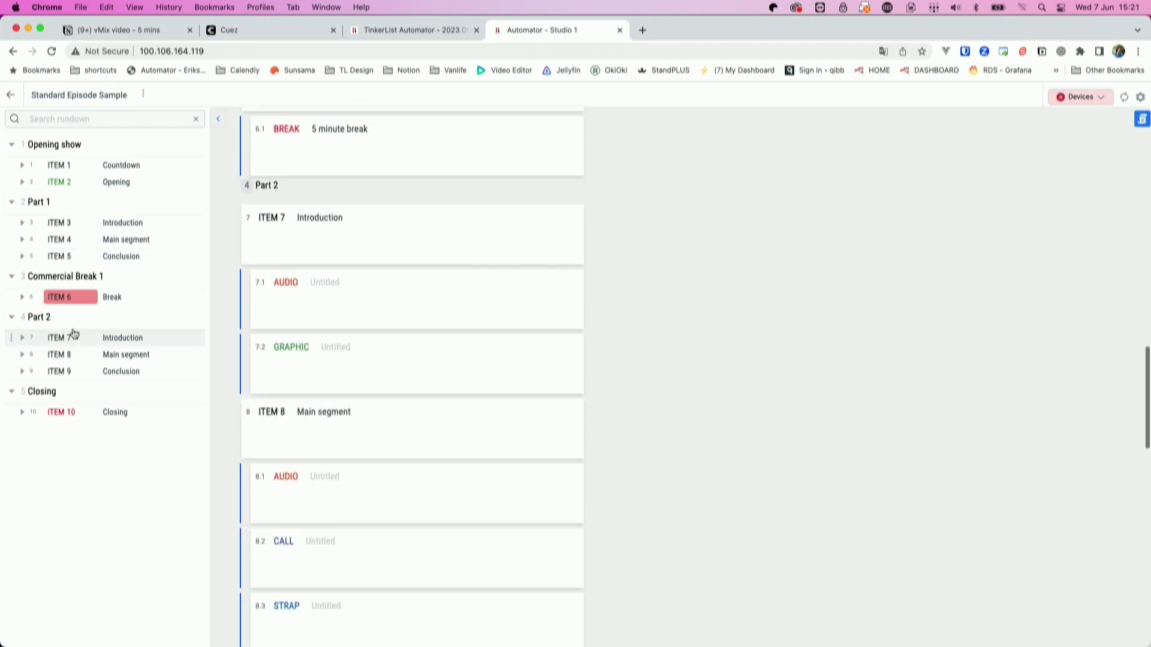
left_click(87, 168)
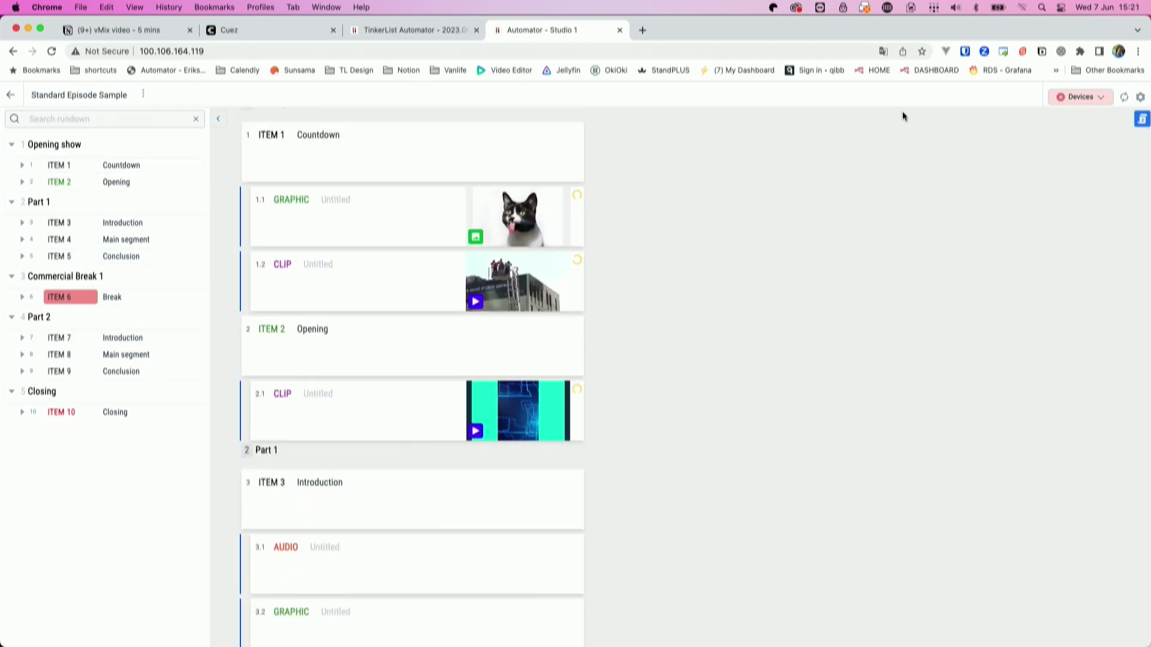
left_click(1099, 102)
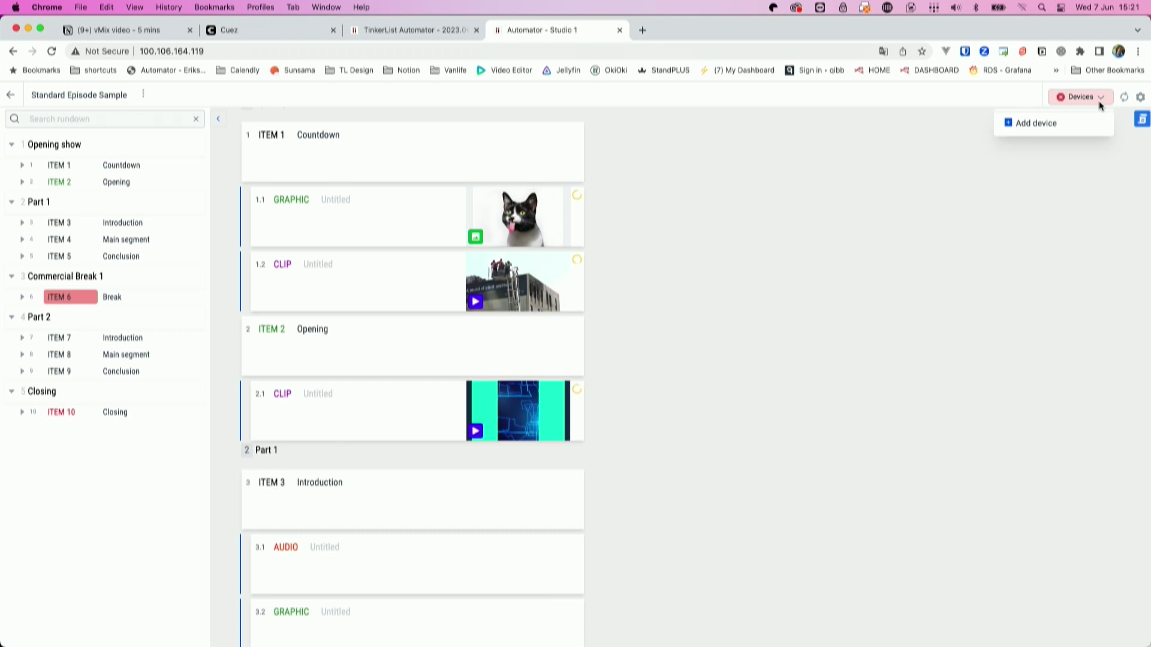
- Add a vMix device named 'vmix' on localhost with HTTP port 8088 and TCP port 8099
left_click(1063, 124)
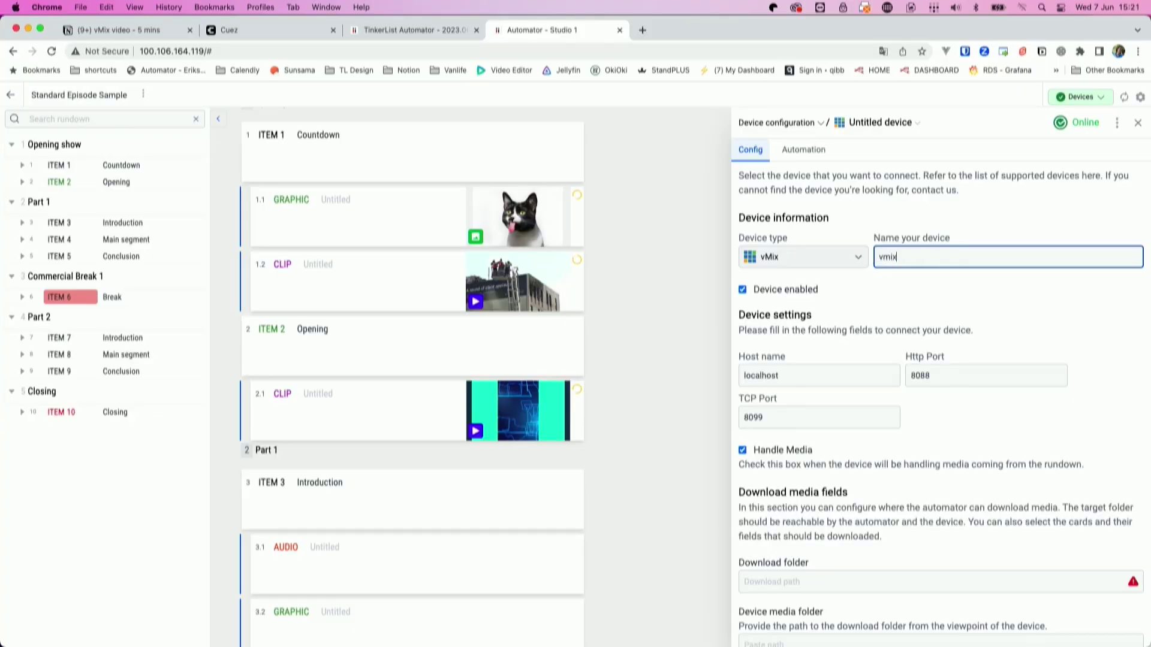
left_click(935, 286)
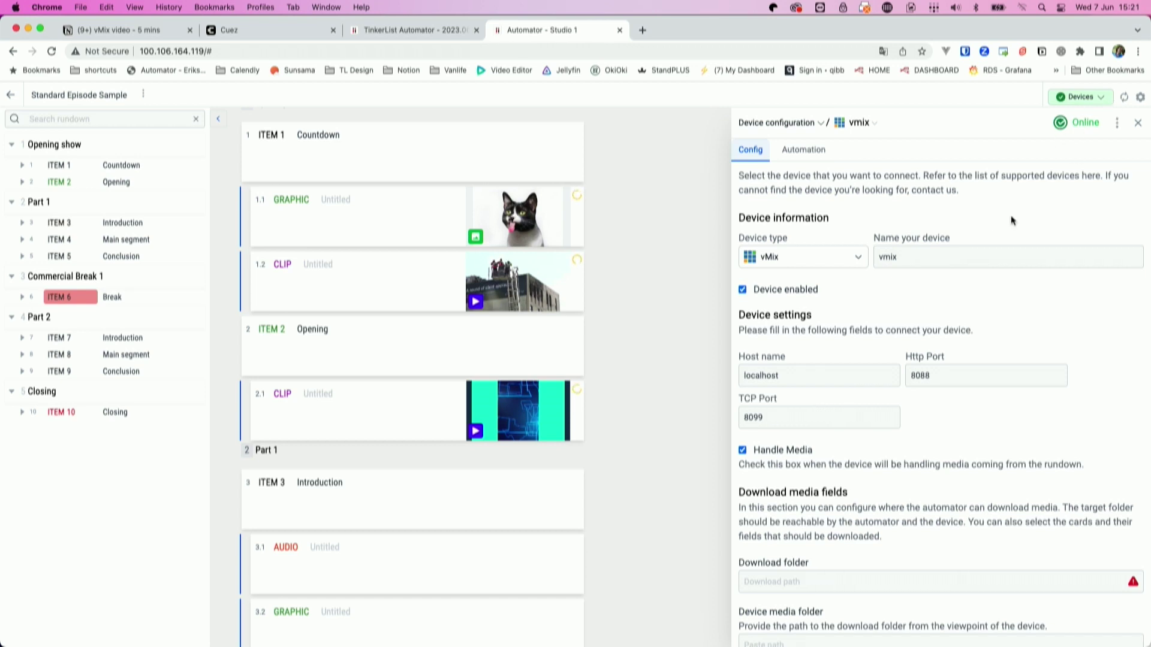
- Set the vmix Download folder to D:/VMIX-PROJECTS/TINKERLIST/STUDIO DE HOORN/TMP/
scroll(1012, 221, "down", 2)
scroll(1012, 221, "down", 6)
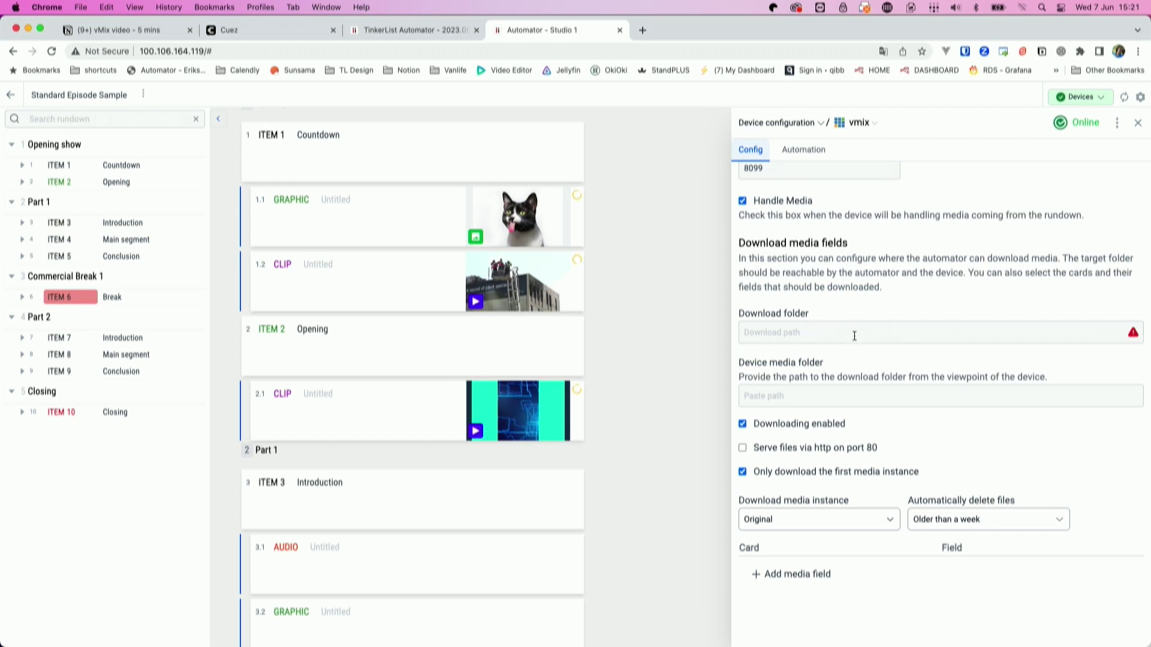
scroll(858, 290, "up", 8)
scroll(858, 290, "down", 3)
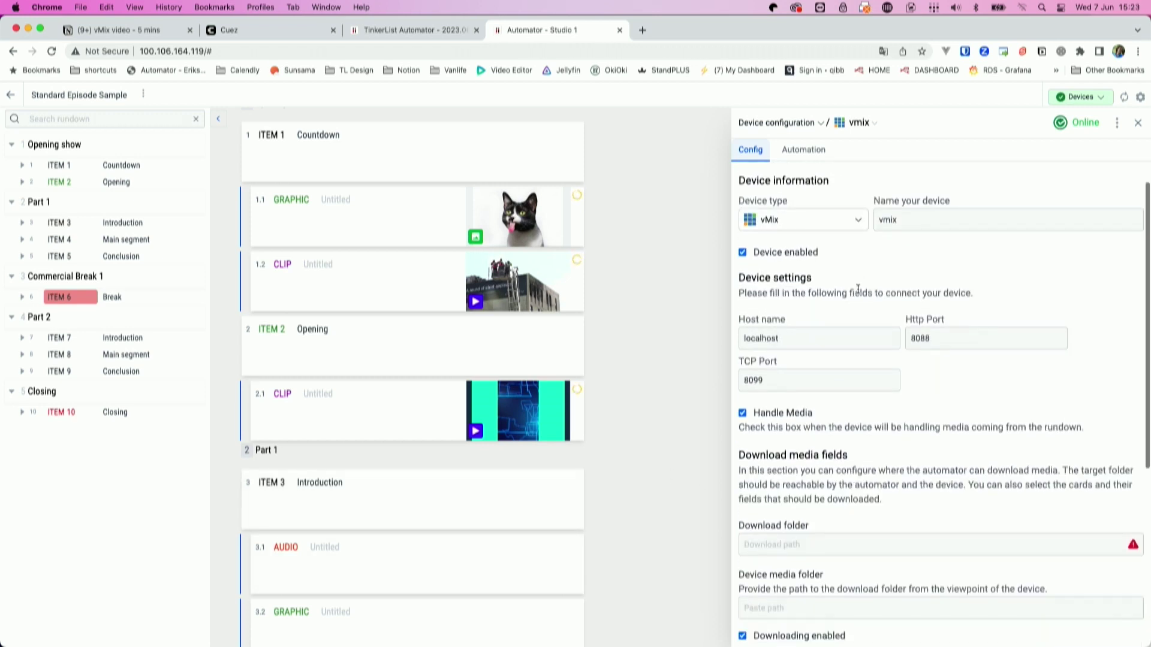
scroll(858, 290, "down", 3)
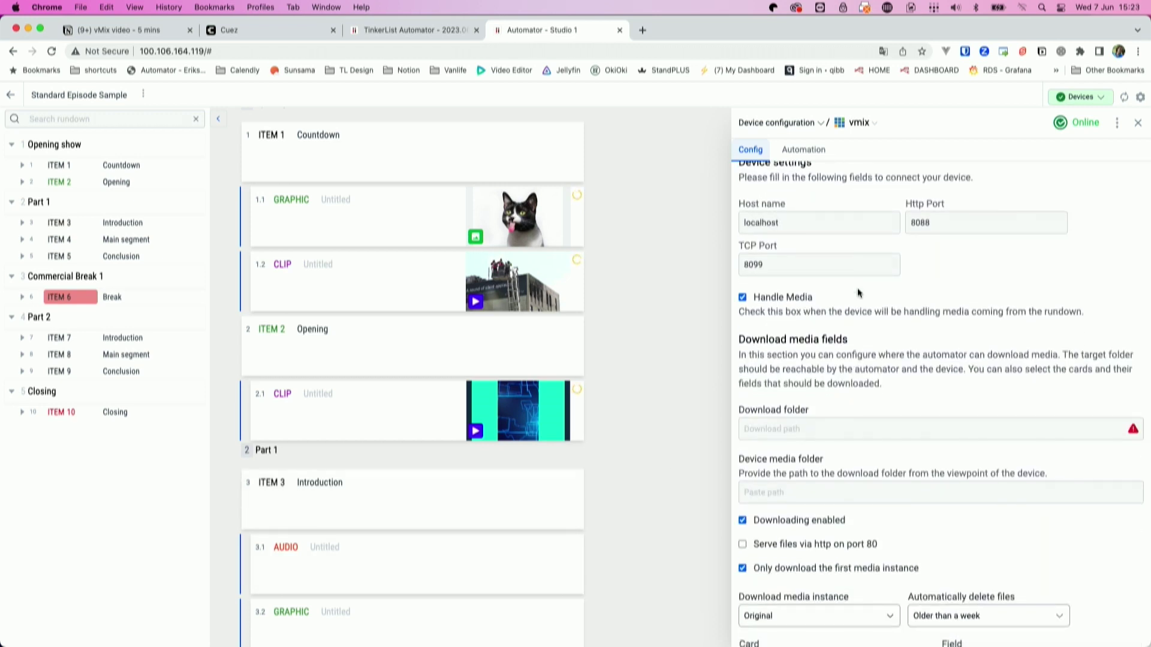
scroll(858, 292, "down", 1)
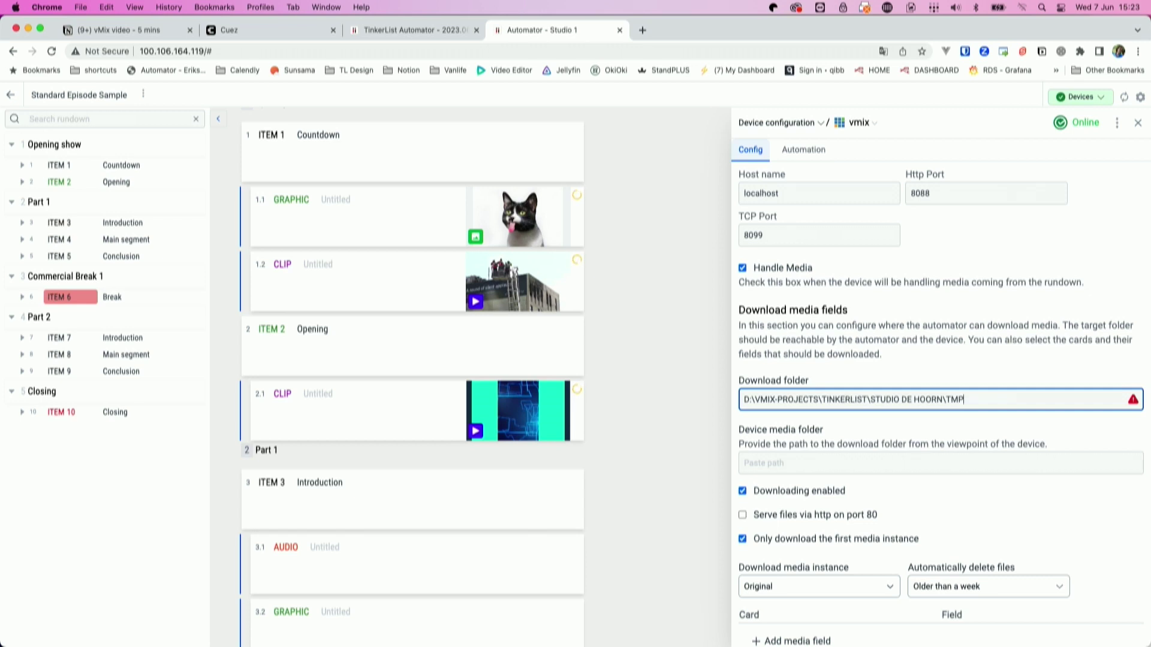
left_click(881, 361)
- Use the same path as the Device media folder and show the auto-delete choices
left_click(928, 463)
type("D:\\VMIX-PROJECTS\\TINKERLIST\\STUDIO DE HOORN\\TMP")
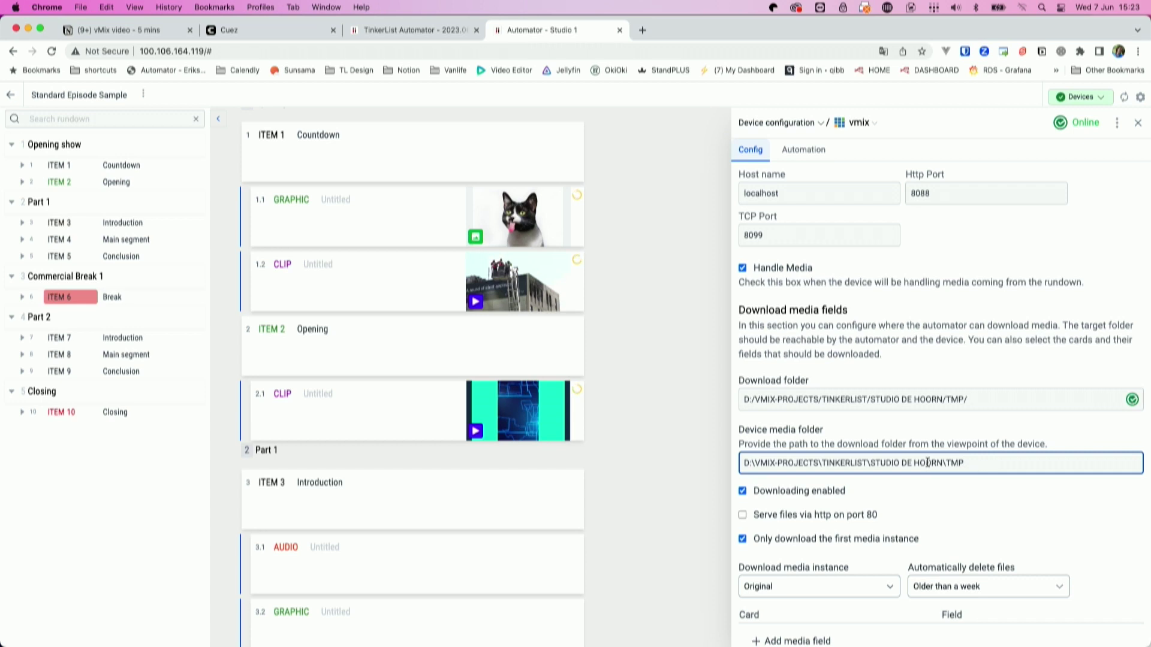
scroll(915, 489, "down", 3)
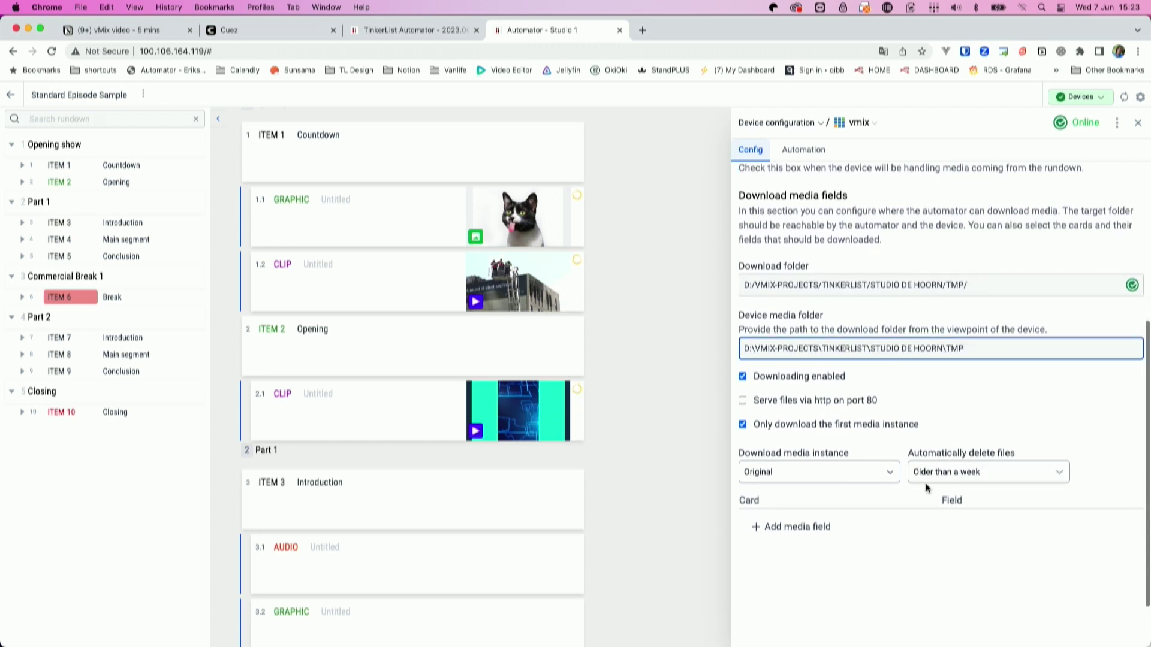
left_click(970, 445)
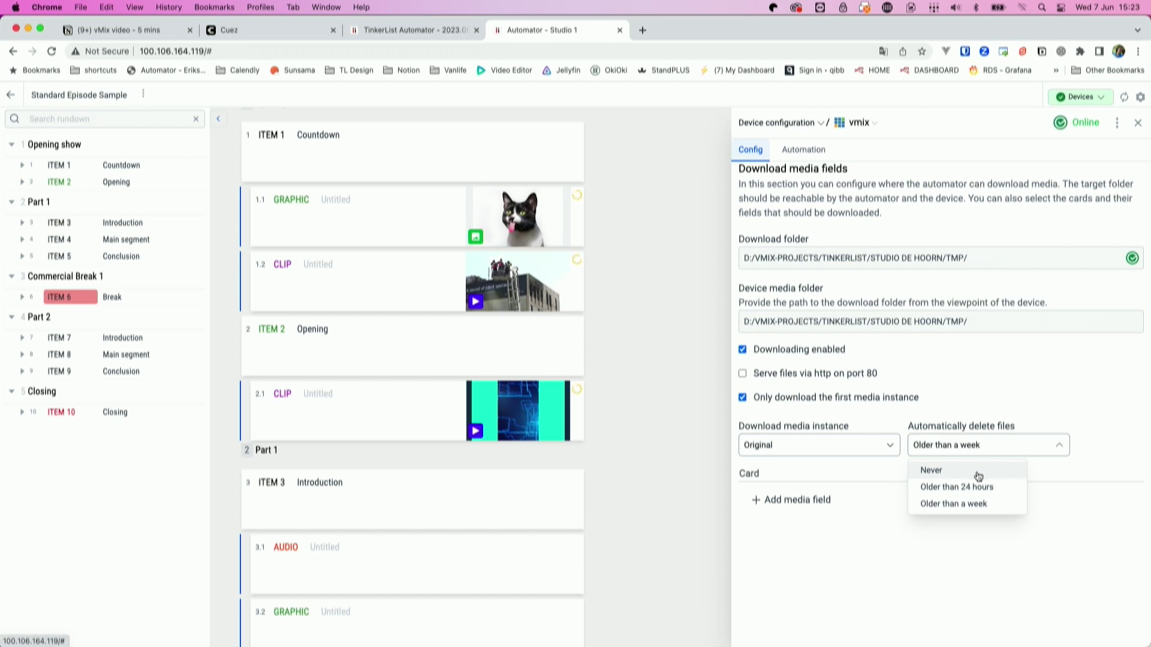
- Leave auto-delete unchanged and add a media download field for CLIP cards' Media
left_click(1022, 351)
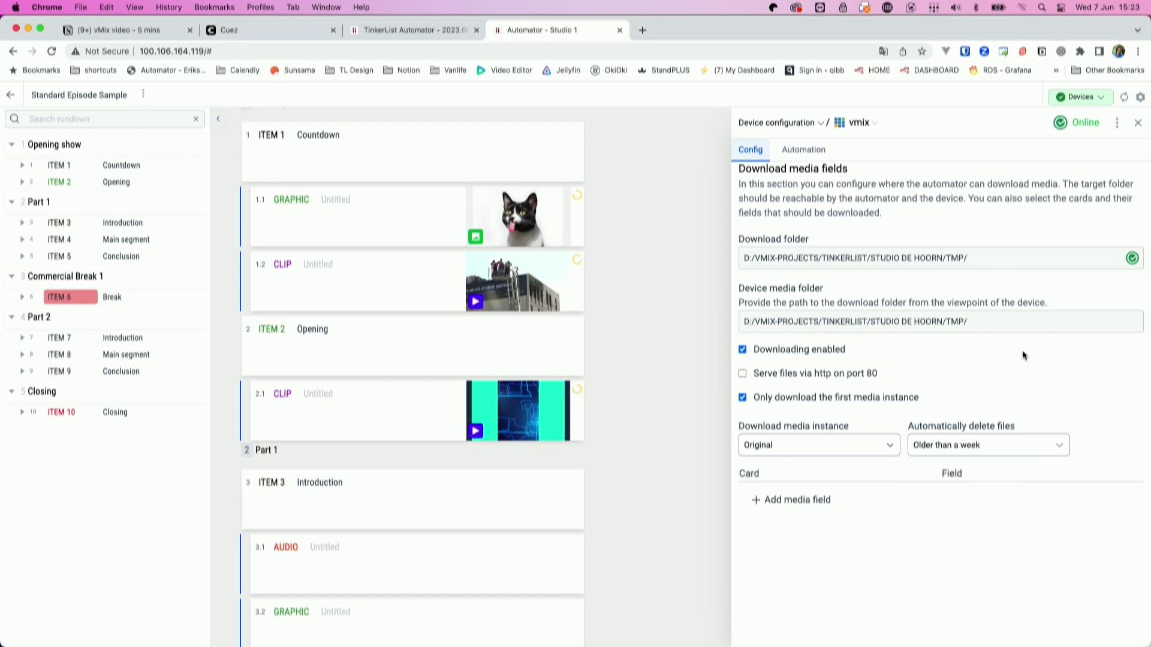
scroll(1023, 350, "down", 3)
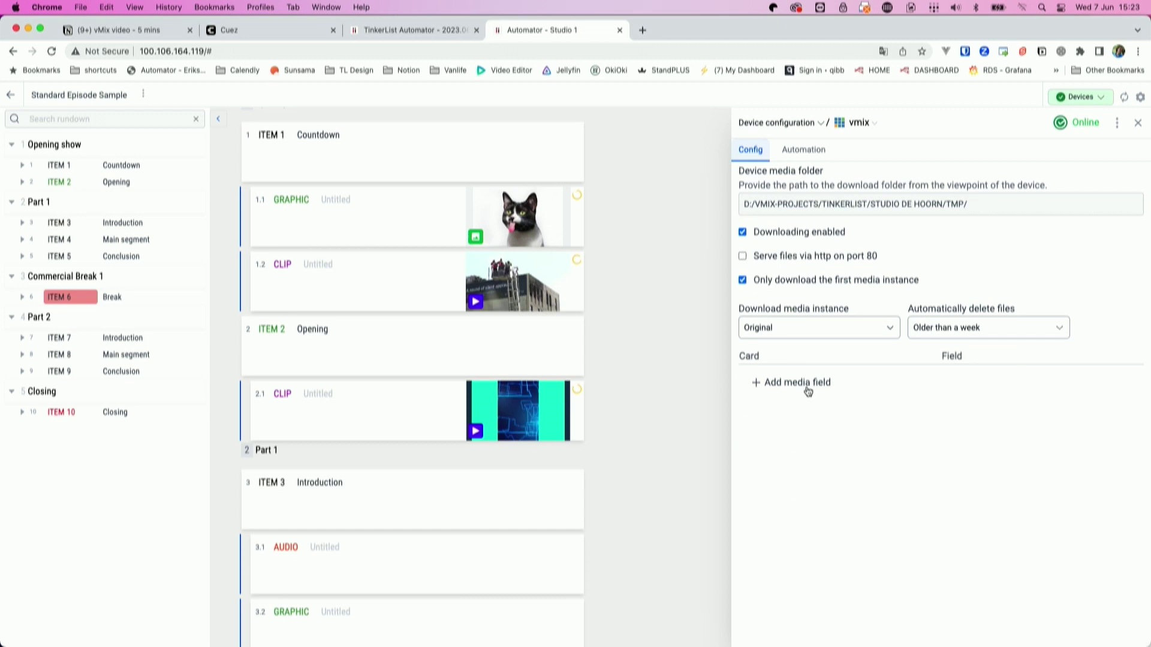
left_click(808, 387)
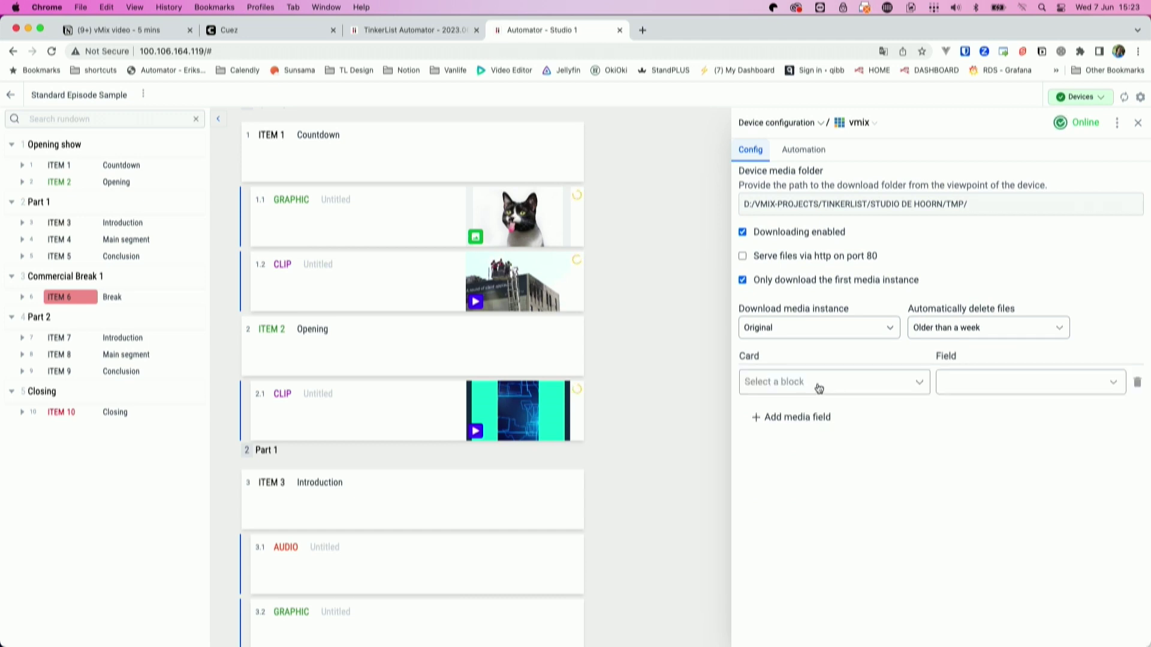
left_click(819, 387)
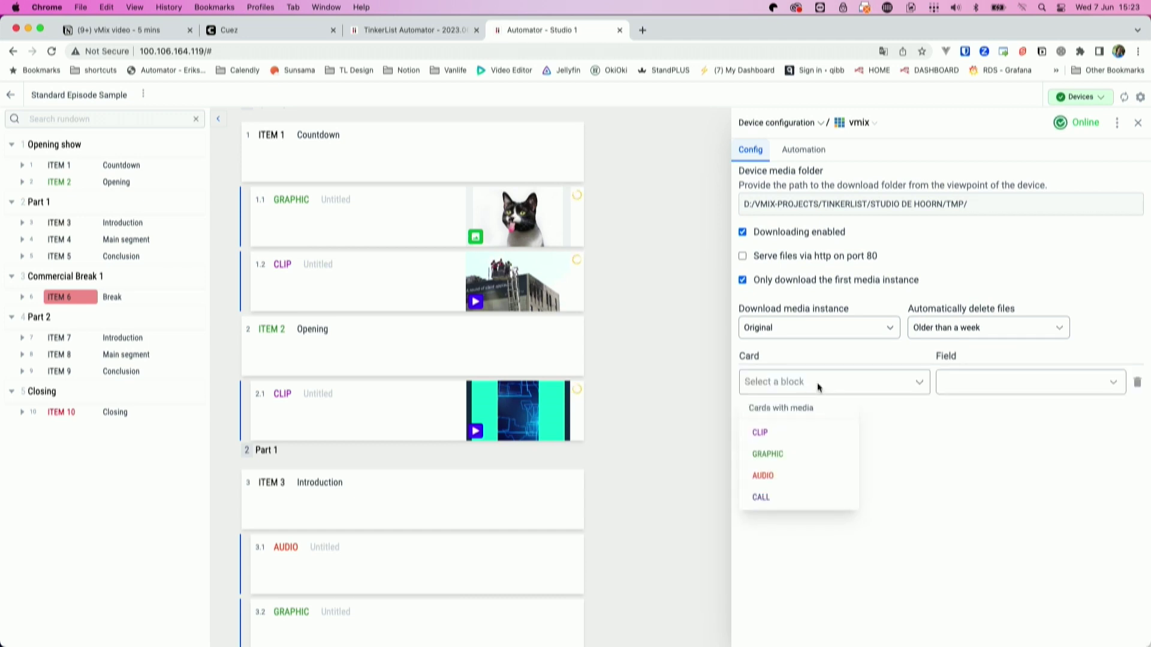
left_click(803, 432)
left_click(811, 416)
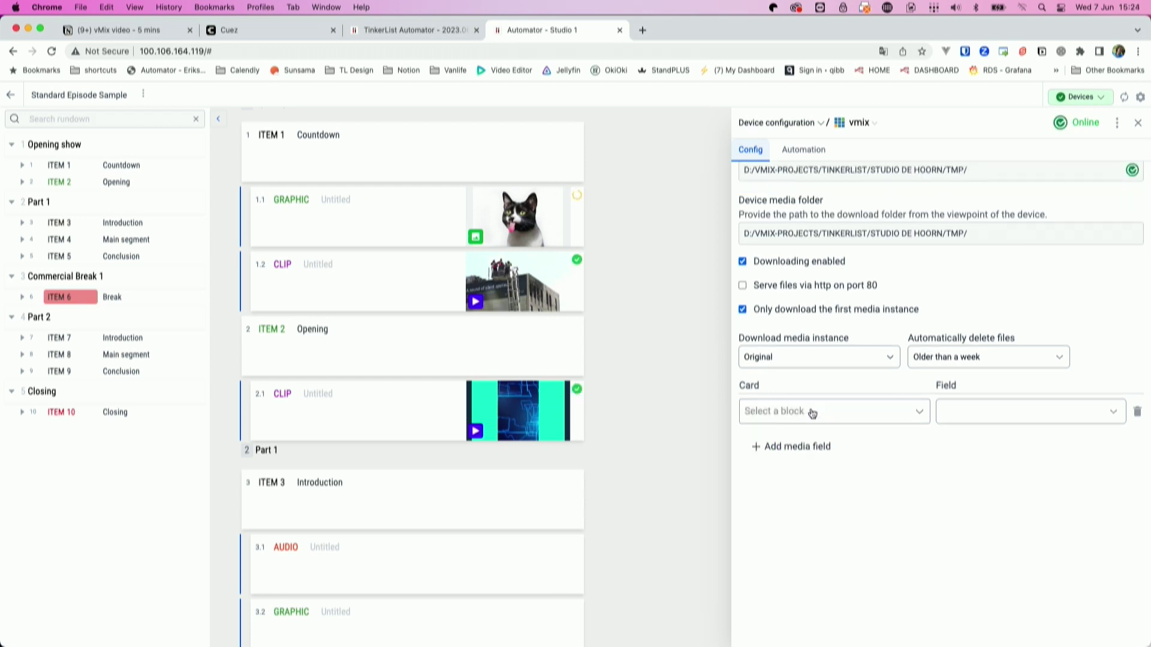
left_click(812, 413)
left_click(789, 466)
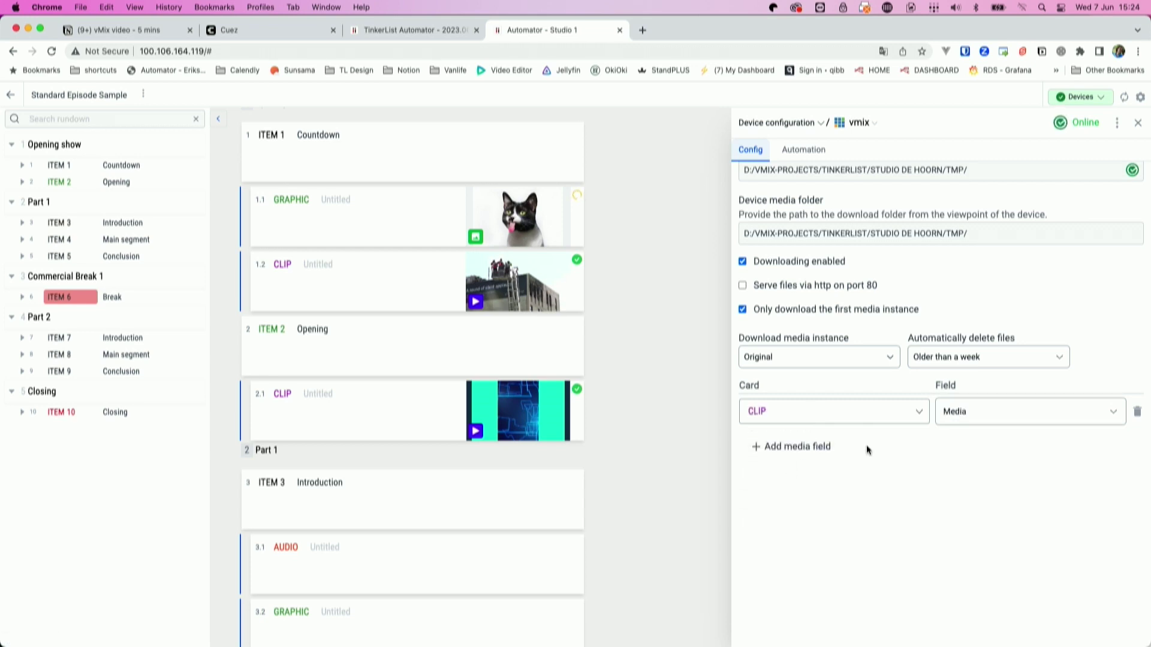
- Add a second media download field for GRAPHIC cards and close the device configuration
left_click(799, 447)
left_click(800, 451)
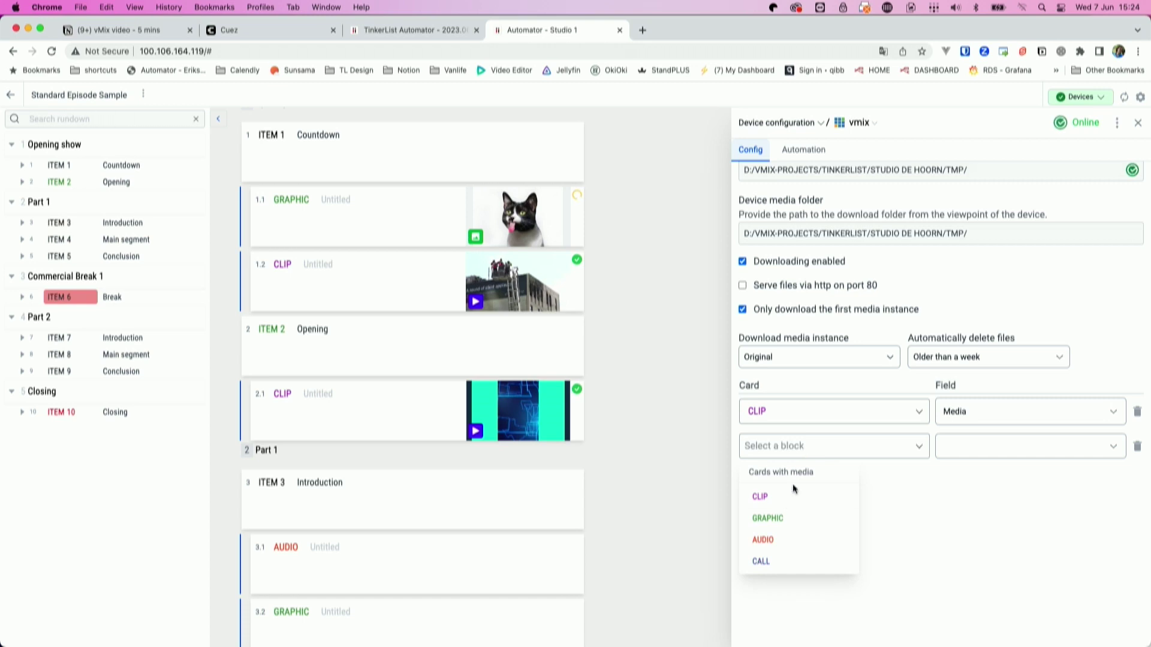
left_click(786, 516)
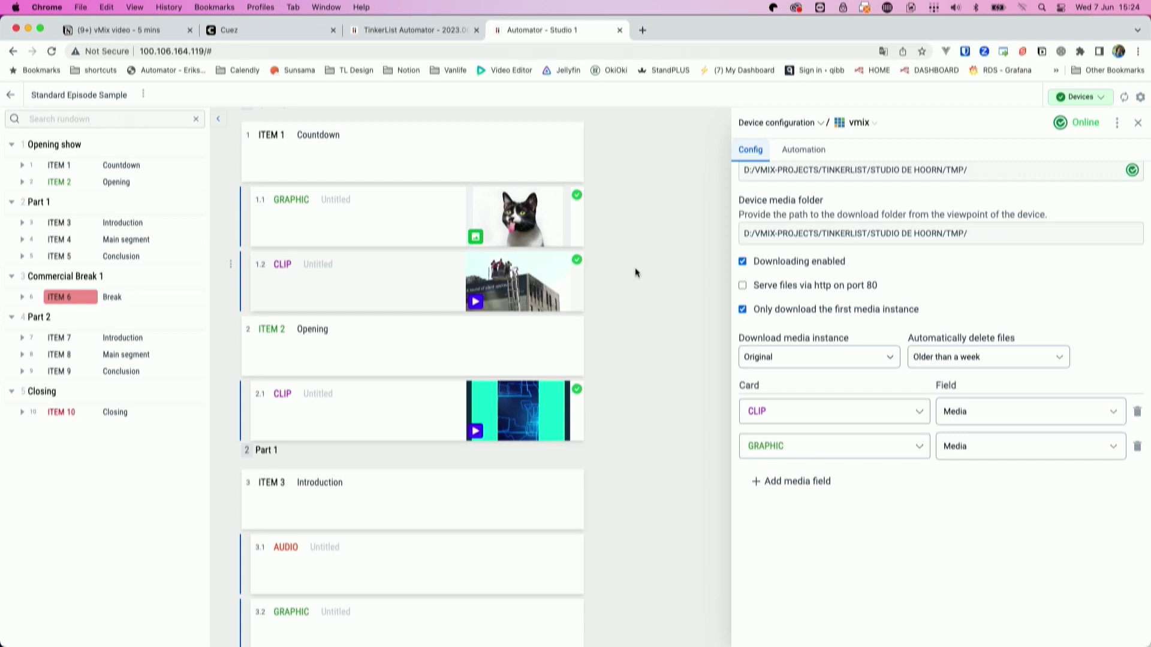
left_click(1139, 124)
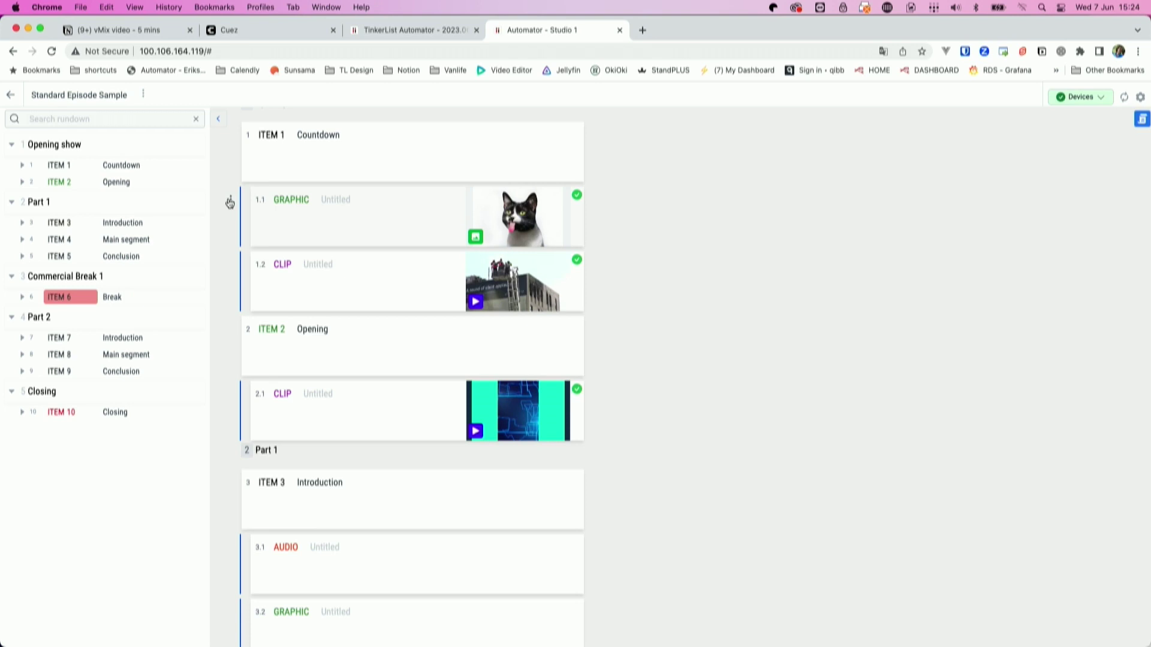
- Choose Configure automation from the handle menu of GRAPHIC card 1.1
left_click(231, 200)
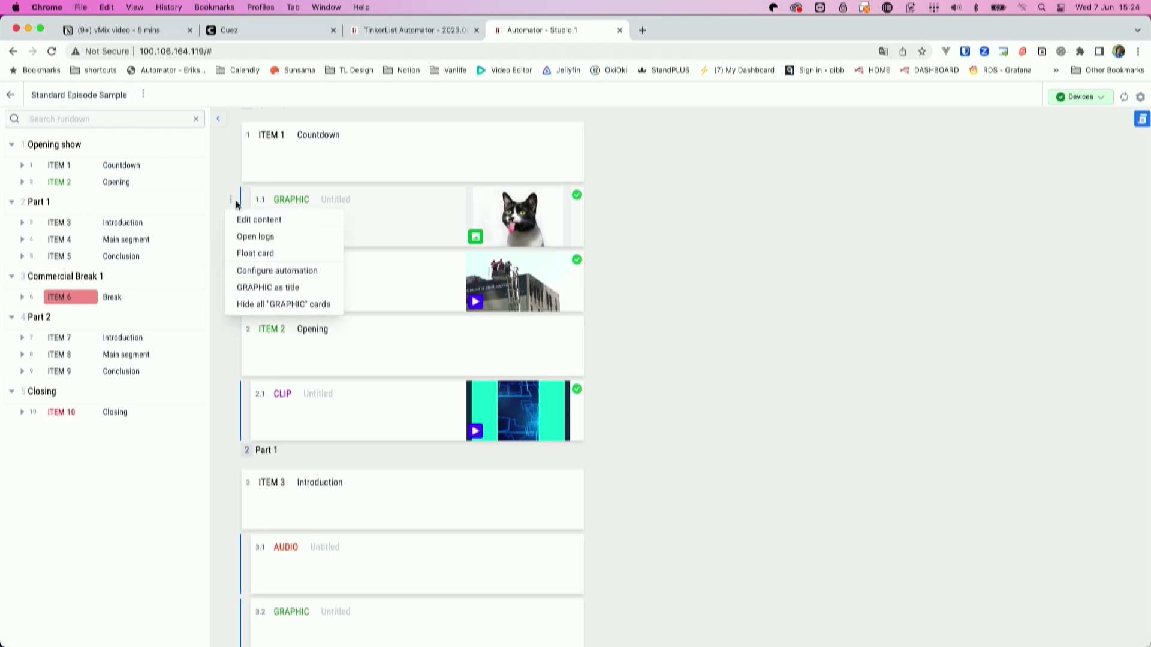
left_click(271, 272)
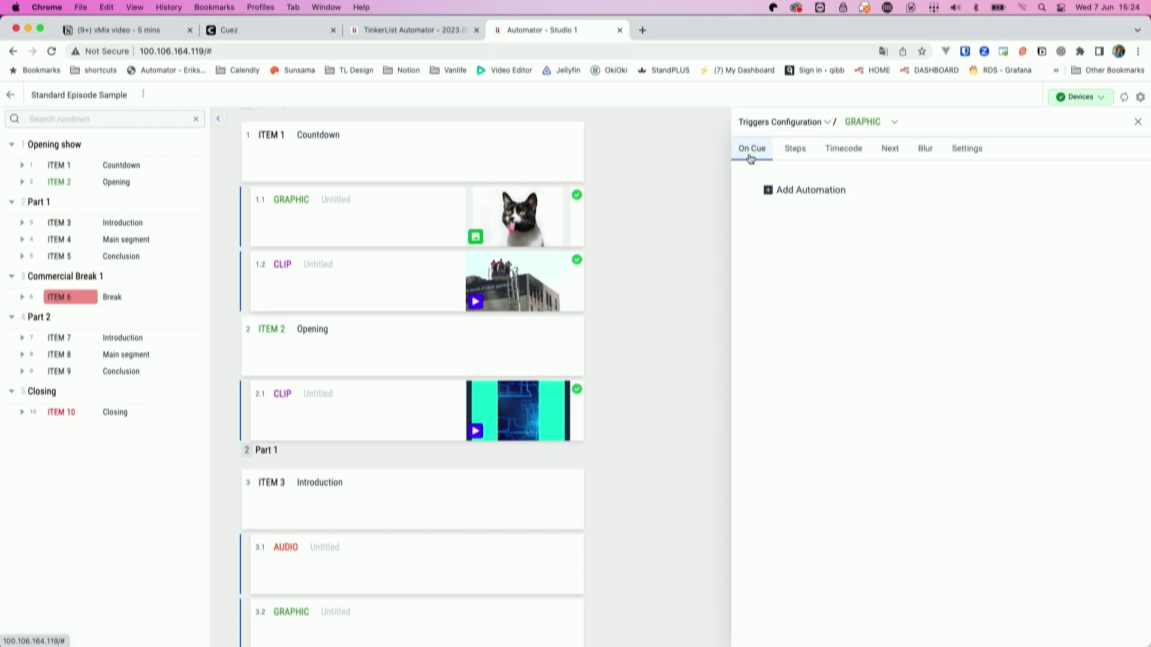
- Add an On Cue automation to GRAPHIC card 1.1 using the vmix SetImage function
left_click(390, 208)
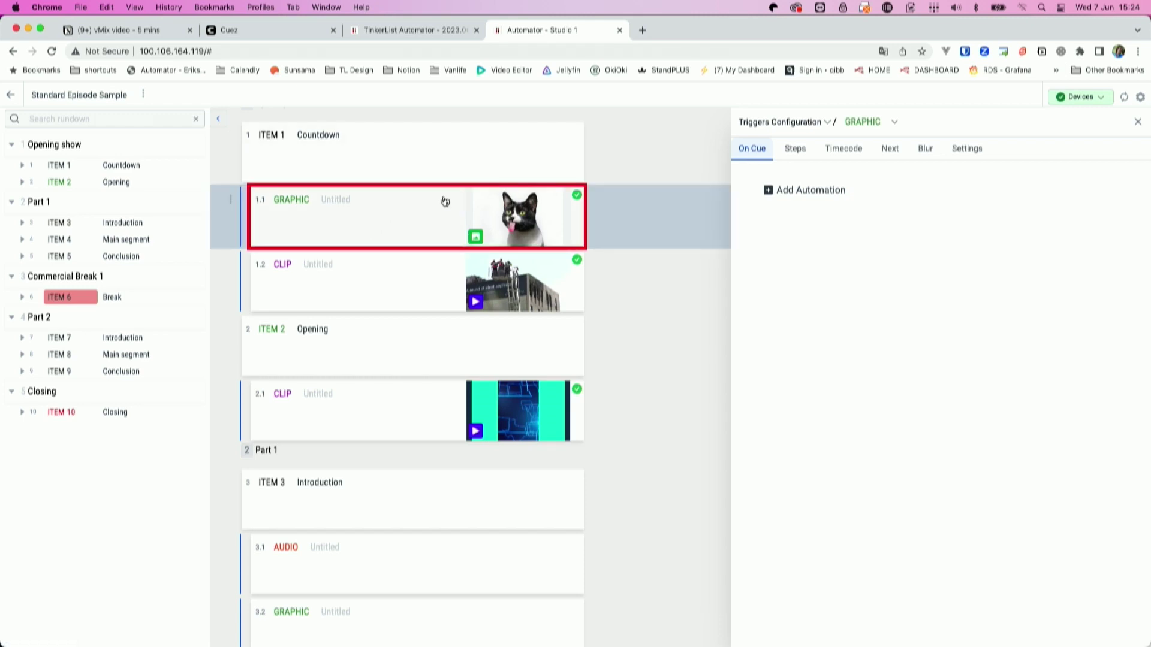
left_click(792, 189)
left_click(817, 196)
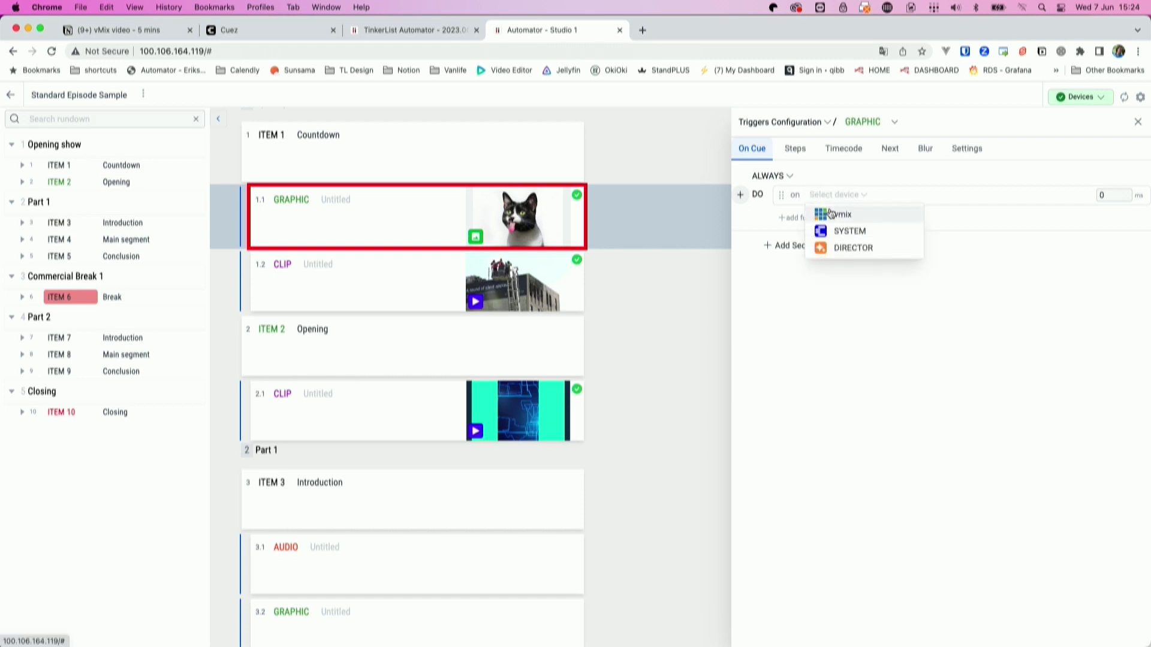
left_click(818, 214)
left_click(880, 196)
type("setim")
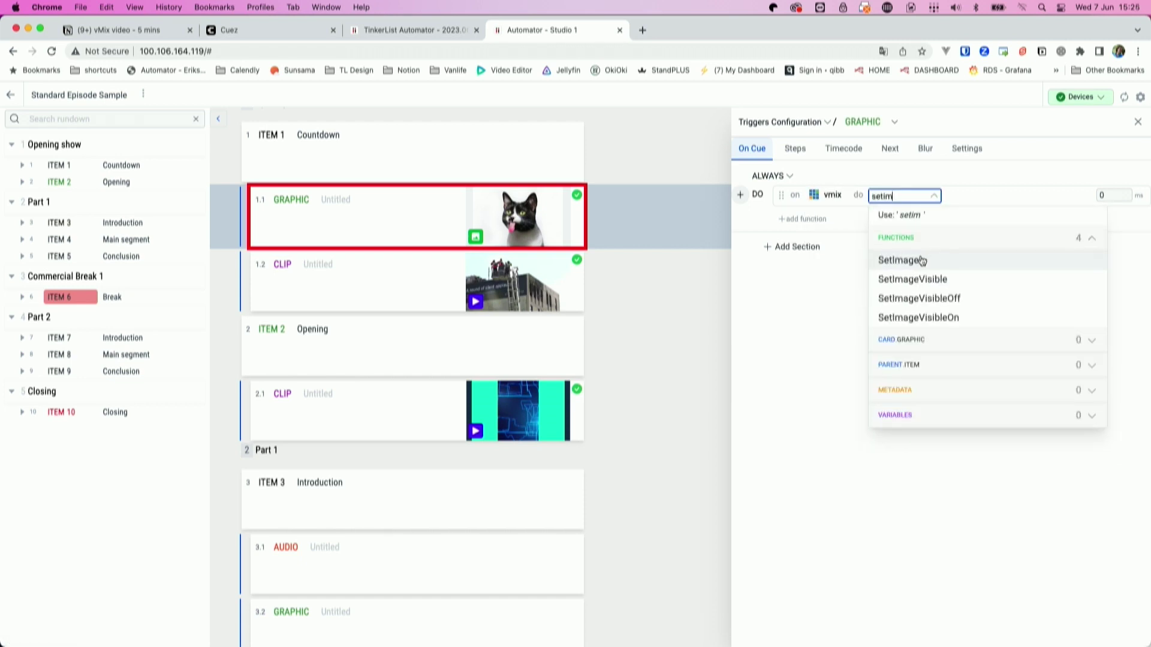
left_click(923, 259)
- Set SetImage to load GRAPHIC.Media into input 011 STILL with value IMAGE.Source
left_click(885, 207)
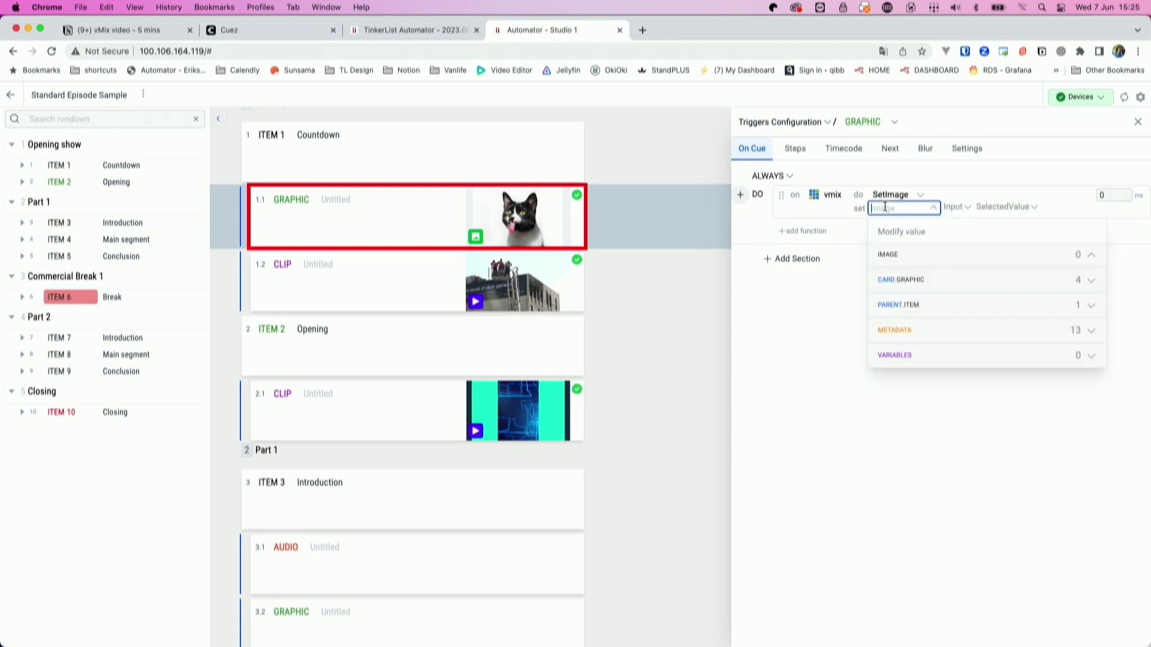
left_click(905, 280)
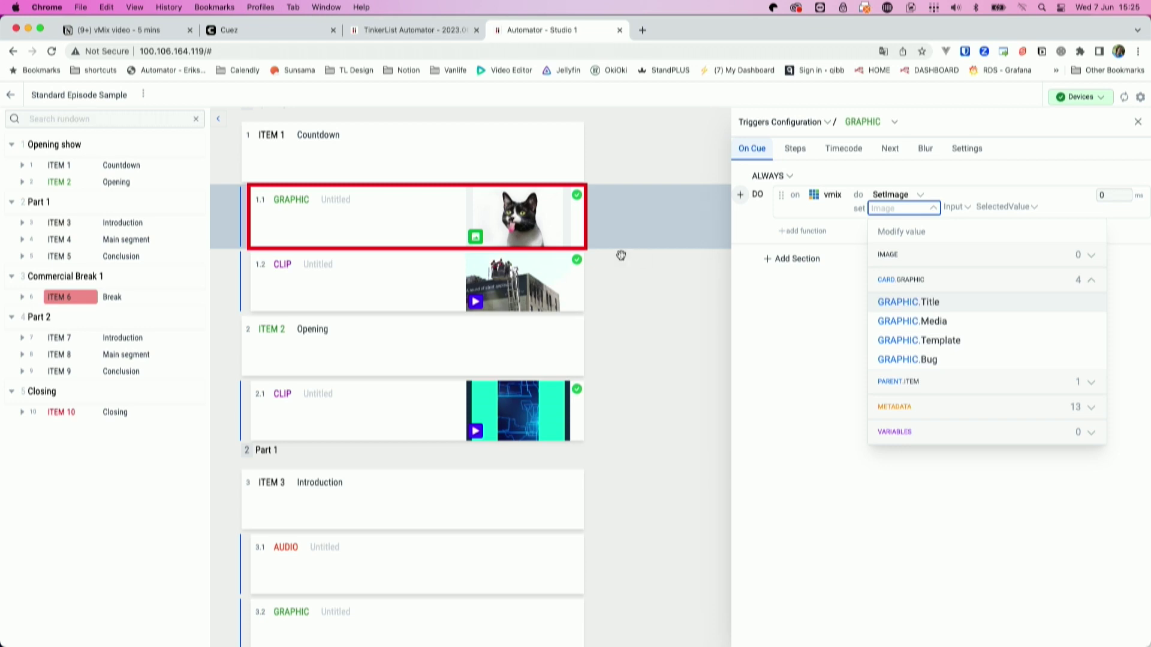
left_click(930, 324)
left_click(966, 210)
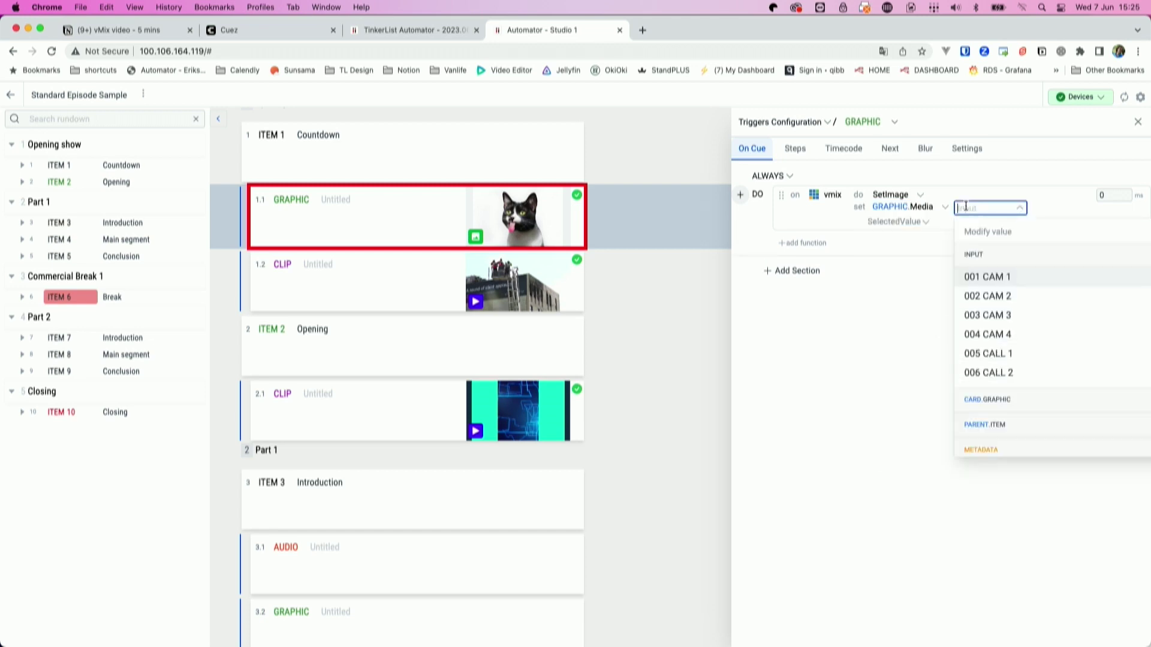
scroll(1000, 343, "down", 3)
scroll(1001, 341, "down", 2)
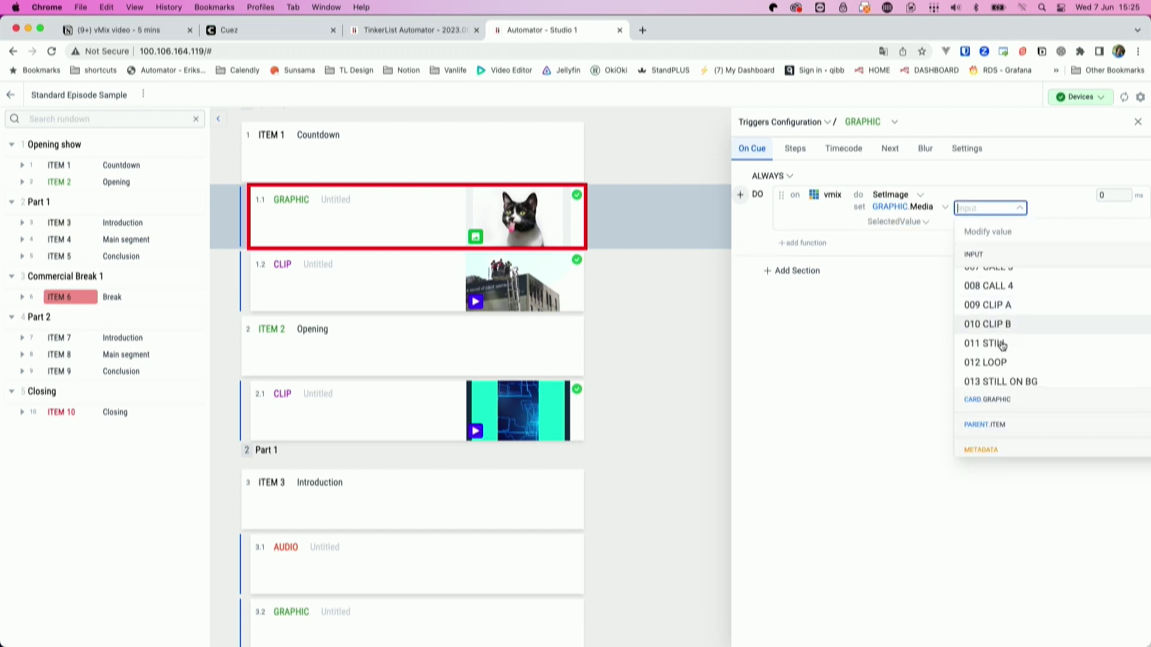
left_click(1001, 340)
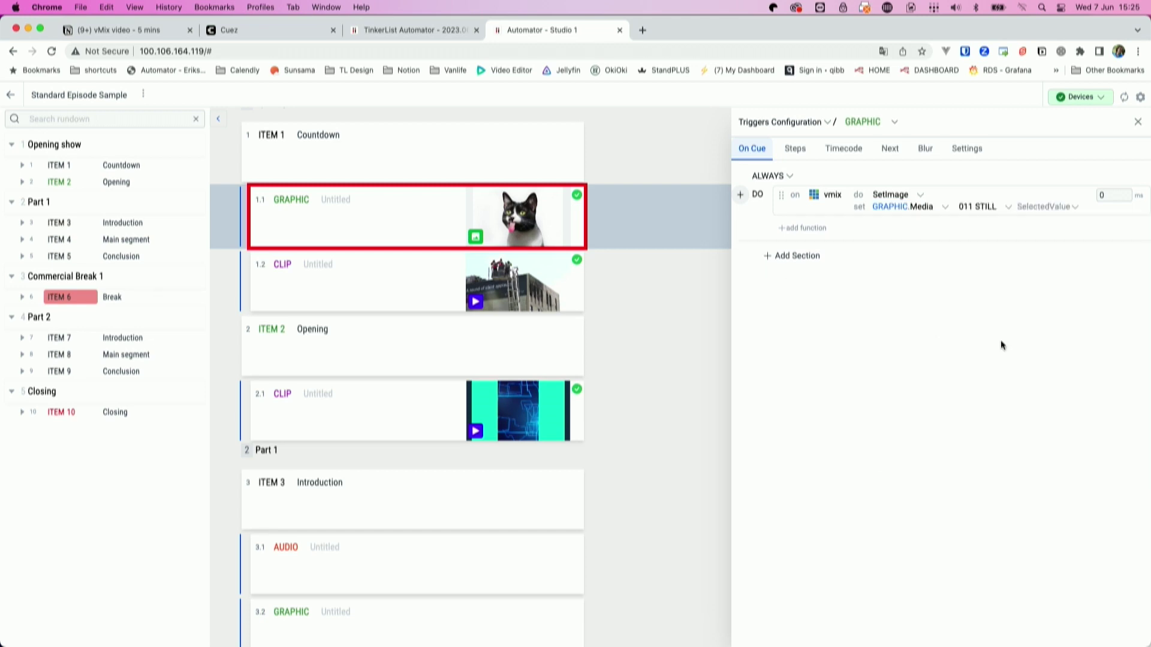
left_click(1046, 208)
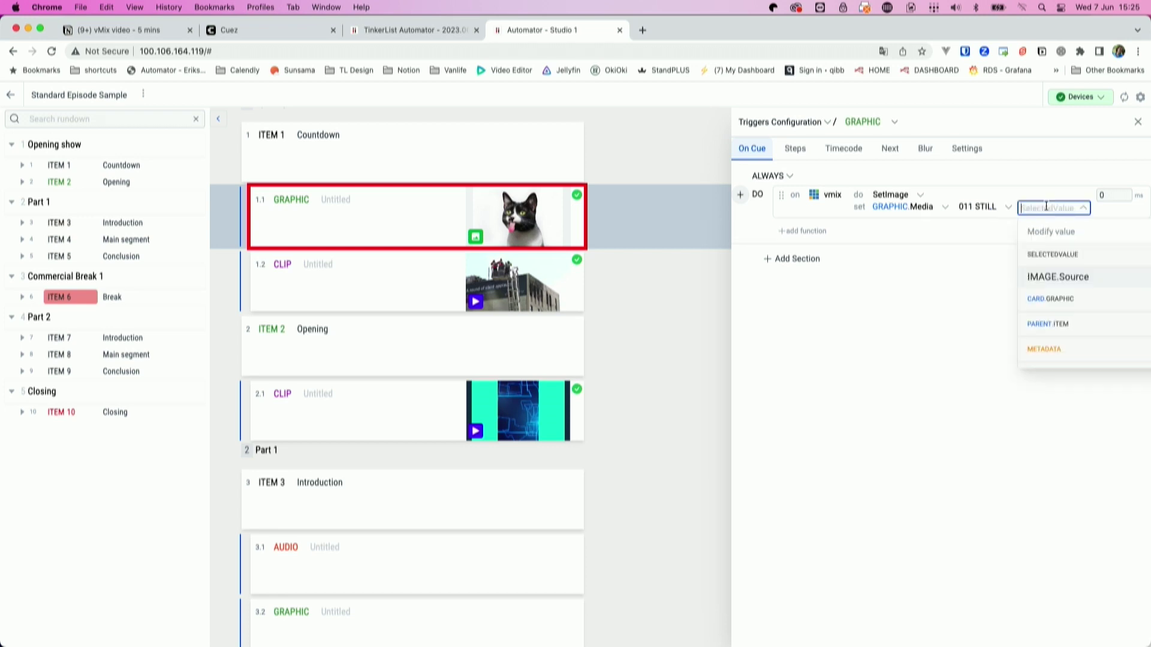
left_click(1049, 279)
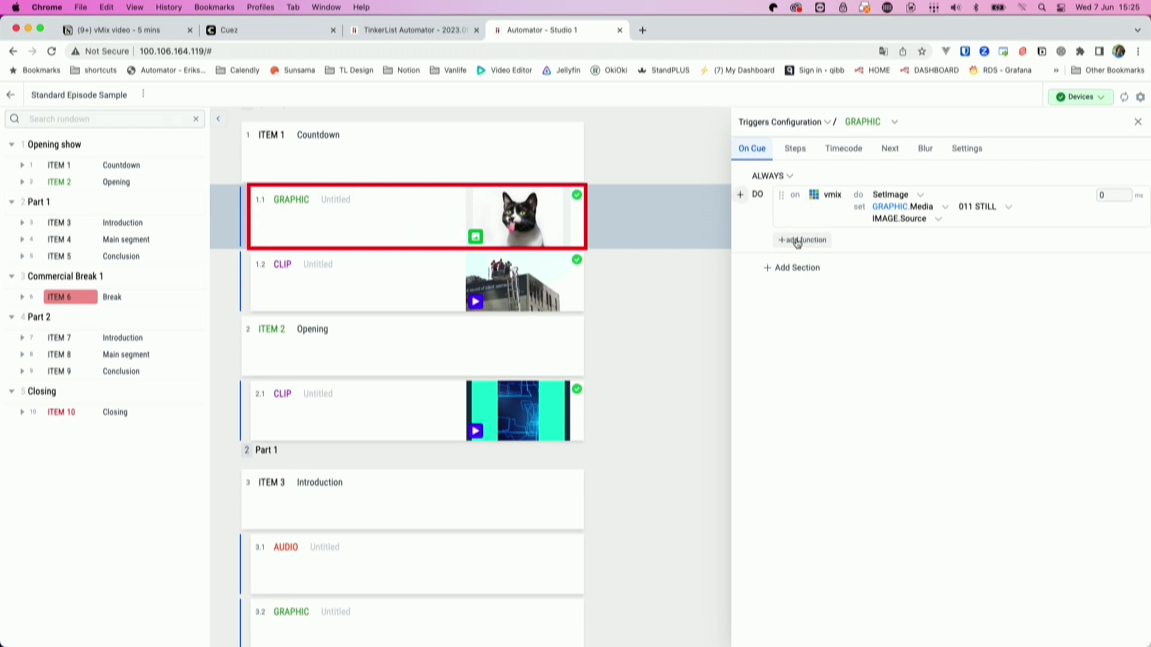
- Add a second vmix function to the graphic card, choosing CutDirect
left_click(822, 241)
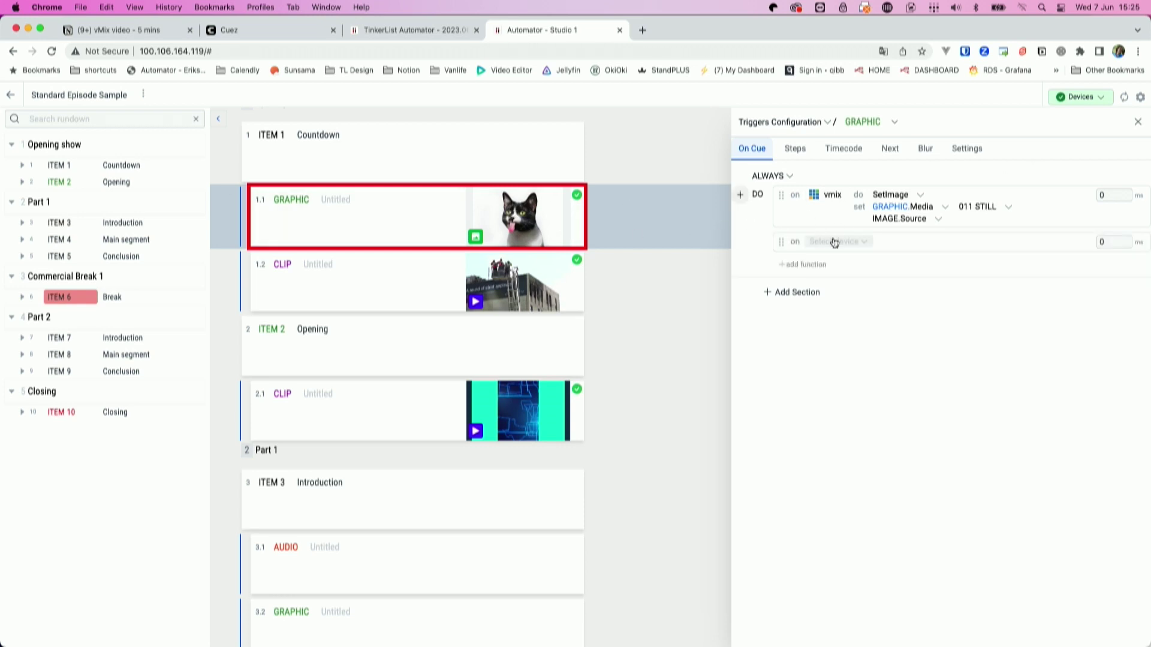
left_click(834, 242)
left_click(839, 259)
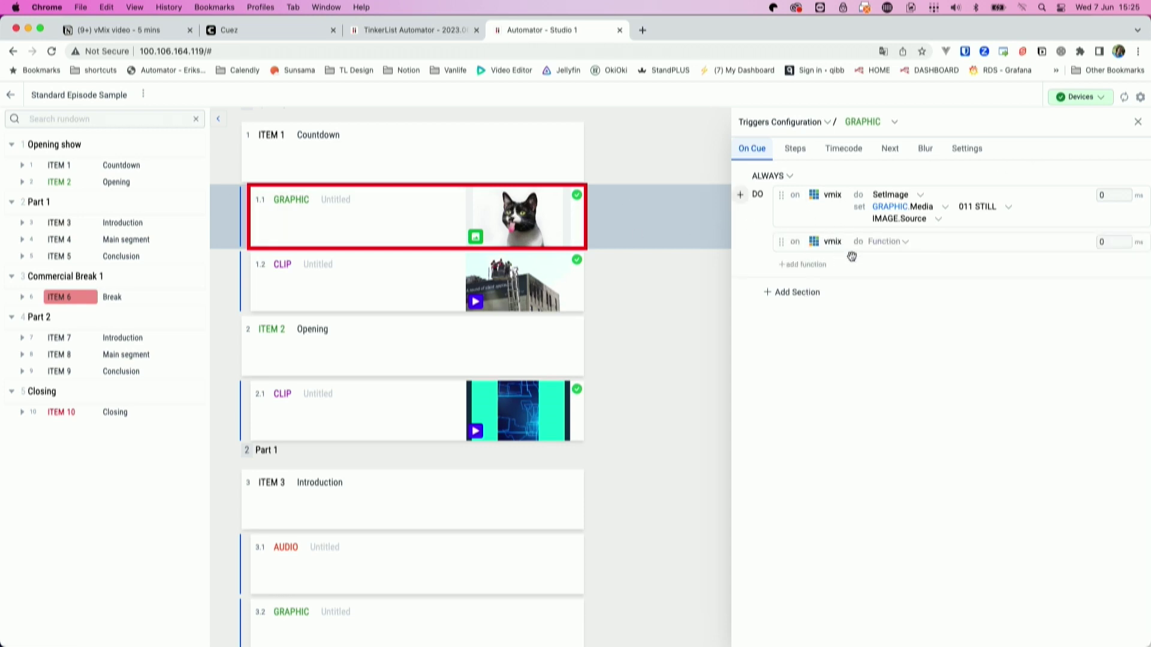
left_click(888, 243)
type("cut")
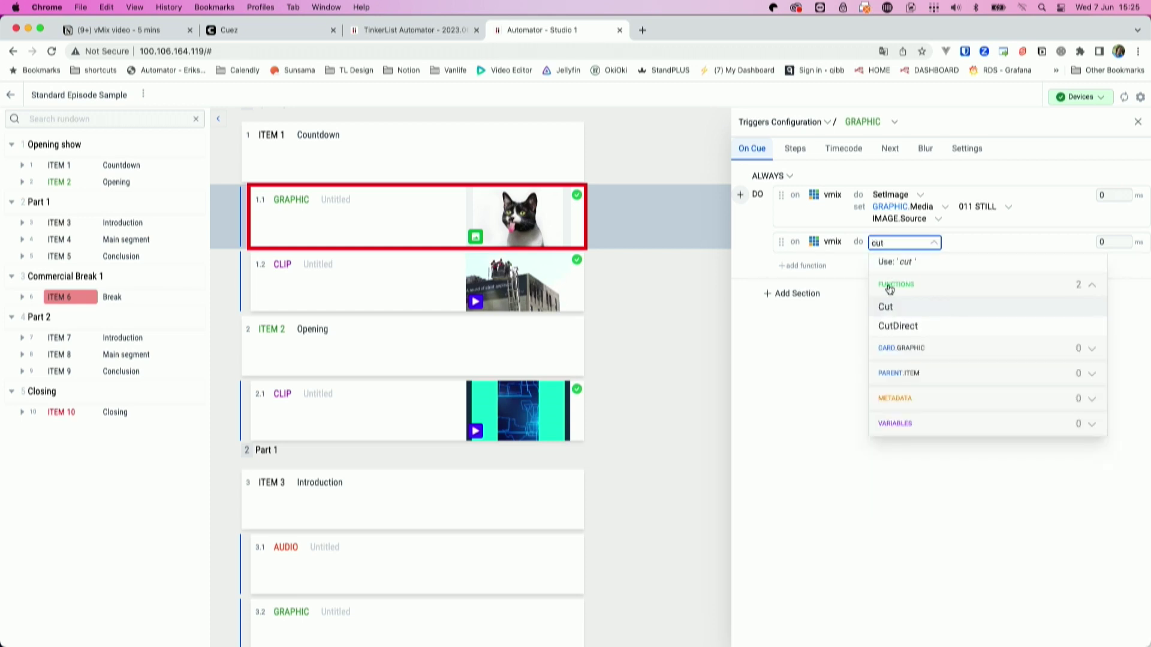
left_click(893, 324)
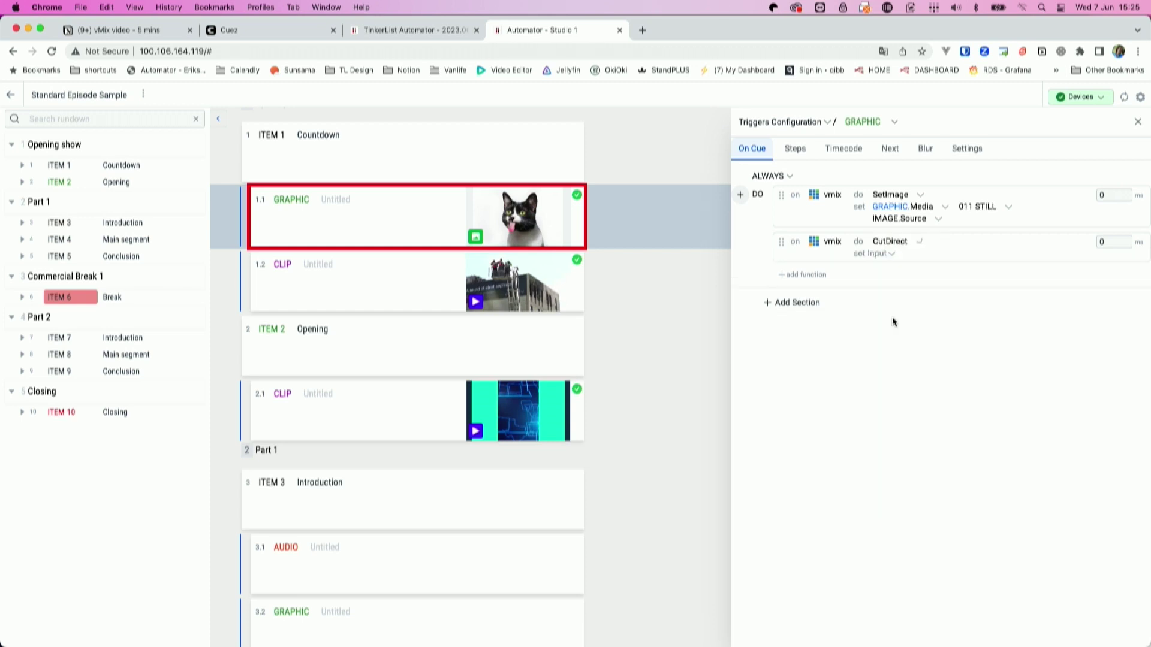
- Set CutDirect's input to 011 STILL with a 100 ms delay
left_click(883, 259)
type("11")
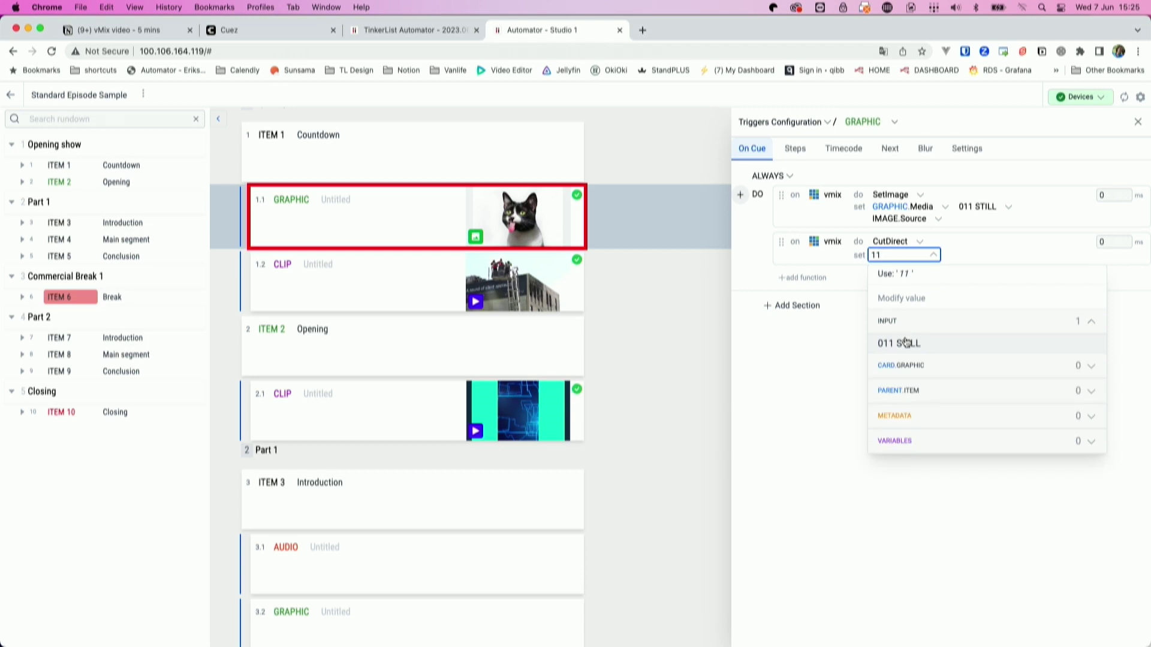
left_click(906, 342)
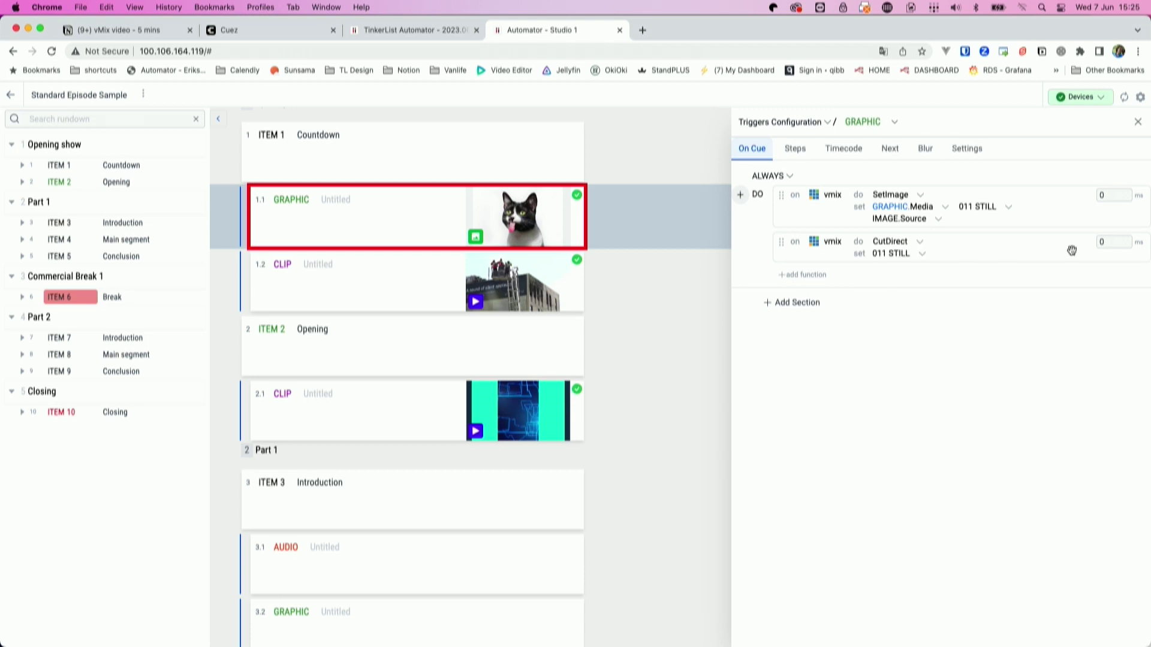
left_click(1111, 243)
left_click(1040, 362)
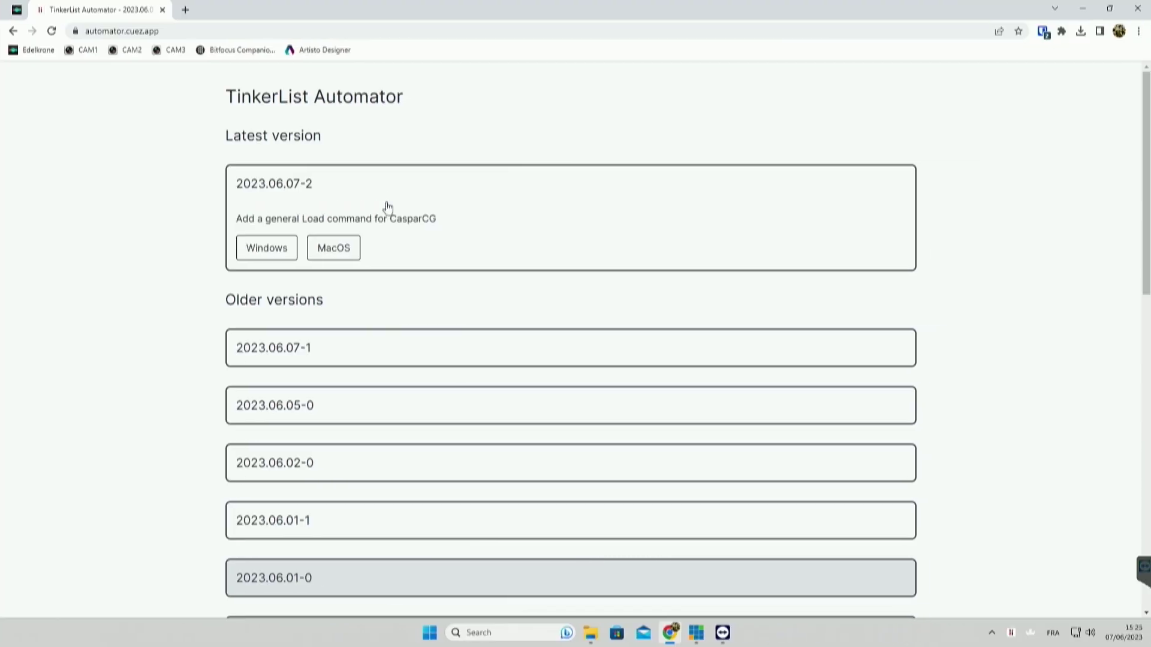
- Bring vMix forward from the taskbar, with the STILL mountain lake image on air
left_click(696, 632)
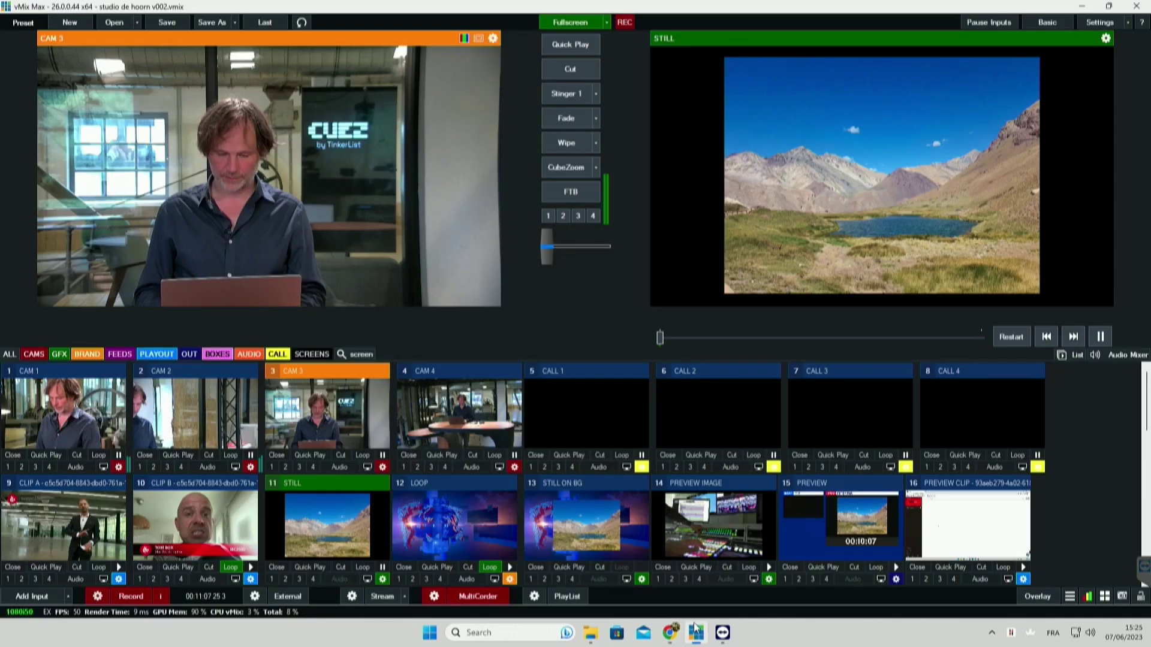